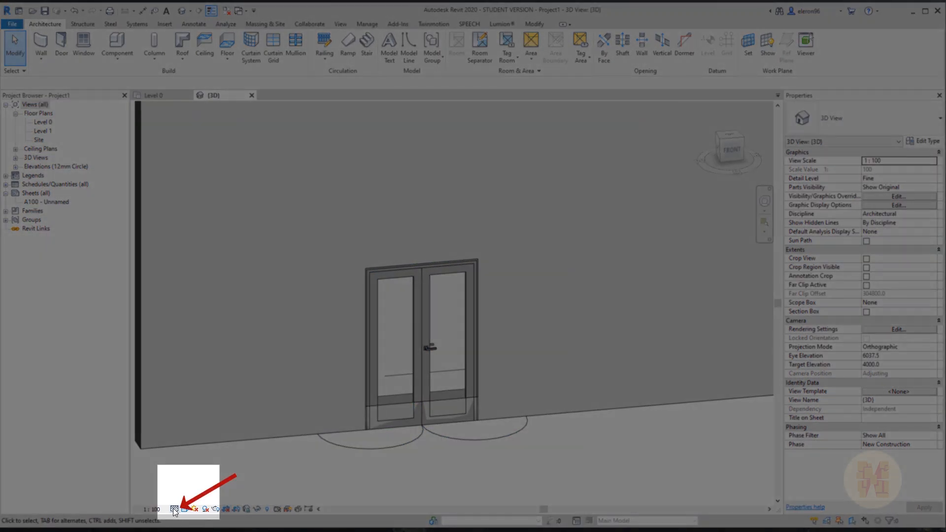
Check the 3D door at Medium, then Coarse detail, then frame the Level 0 door swings.
{"action": "left_click", "coordinate": [174, 509]}
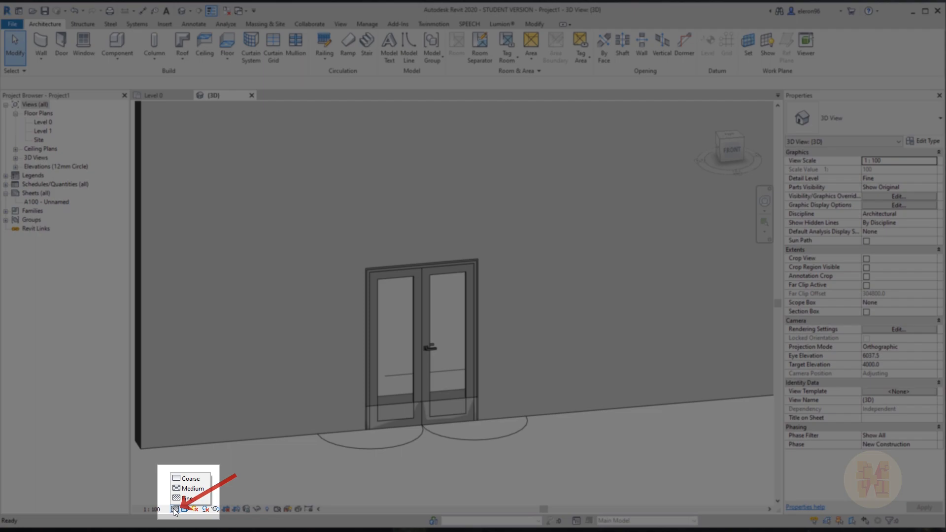
{"action": "left_click", "coordinate": [201, 489]}
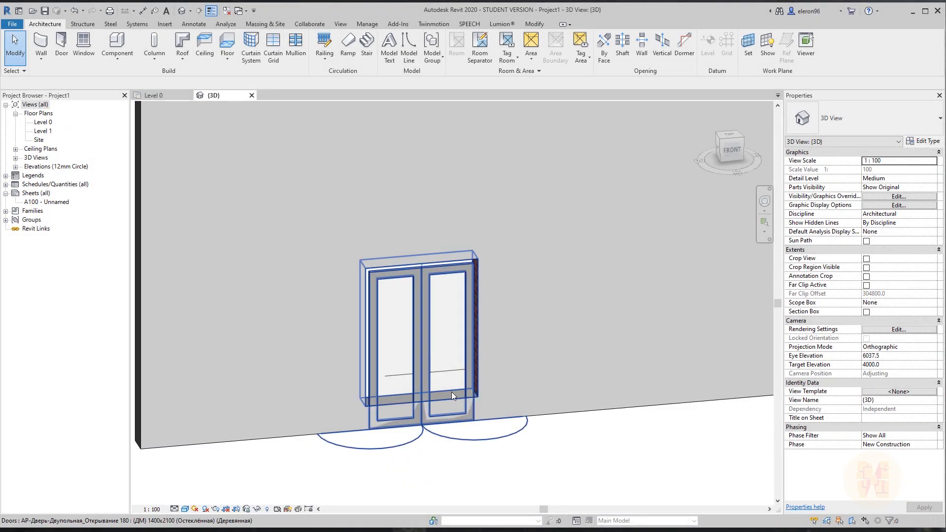
{"action": "left_click", "coordinate": [174, 510]}
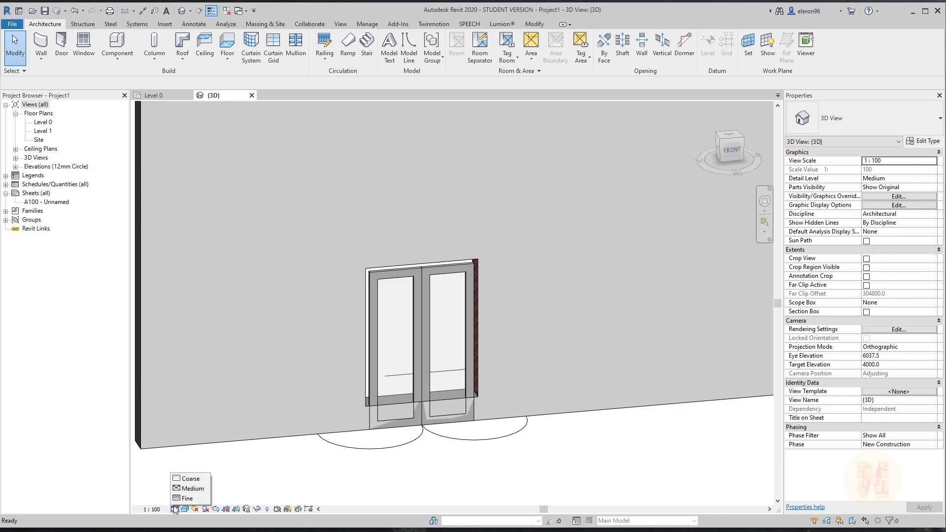
{"action": "left_click", "coordinate": [194, 481]}
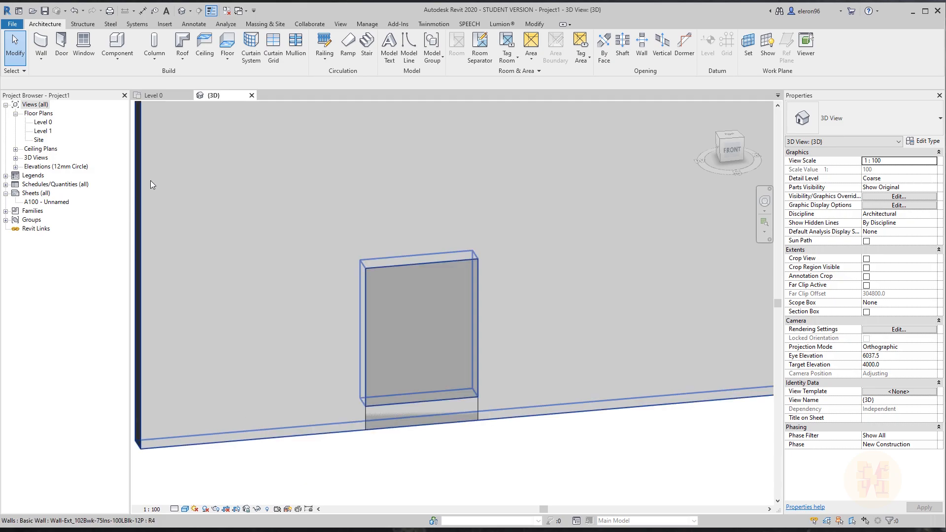
{"action": "left_click", "coordinate": [153, 96]}
{"action": "middle_click_drag", "start_coordinate": [593, 305], "coordinate": [351, 208]}
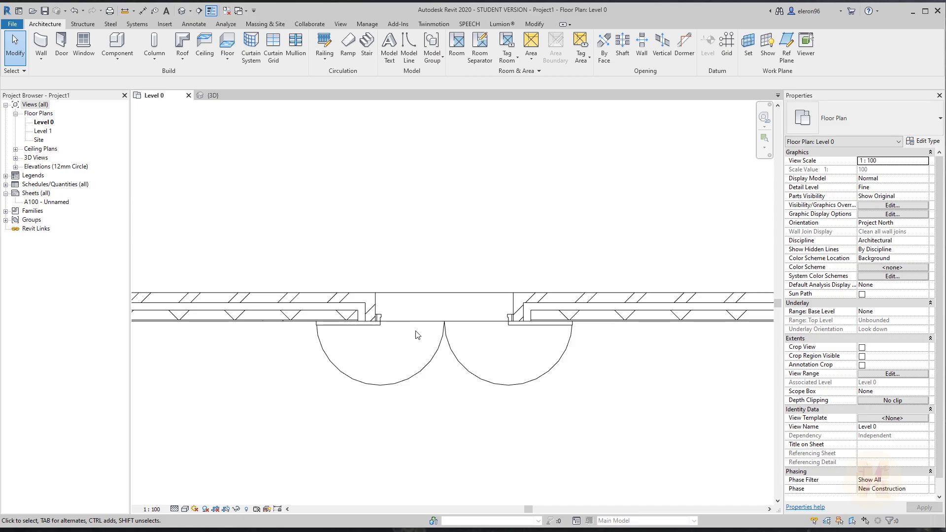
Switch the Level 0 plan to Medium, then Coarse detail, and zoom out around the door opening.
{"action": "left_click", "coordinate": [175, 510]}
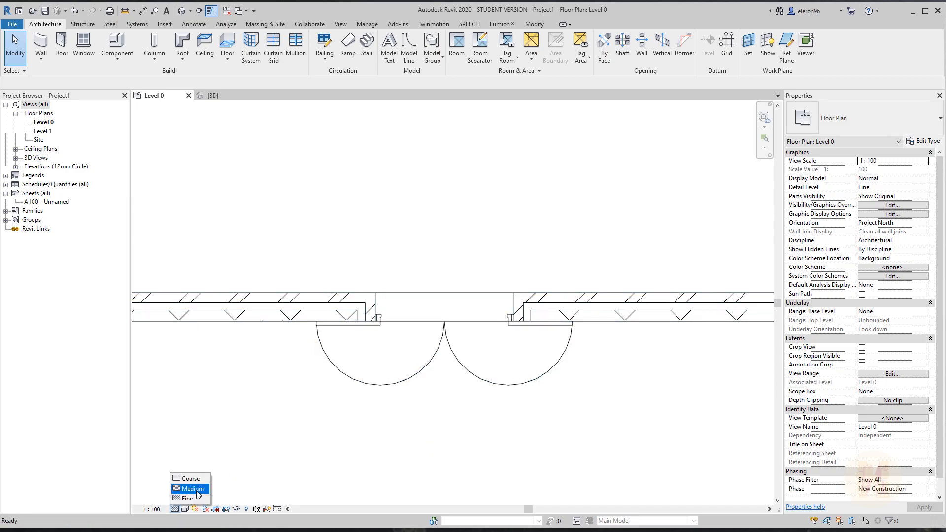
{"action": "left_click", "coordinate": [197, 490]}
{"action": "left_click", "coordinate": [175, 509]}
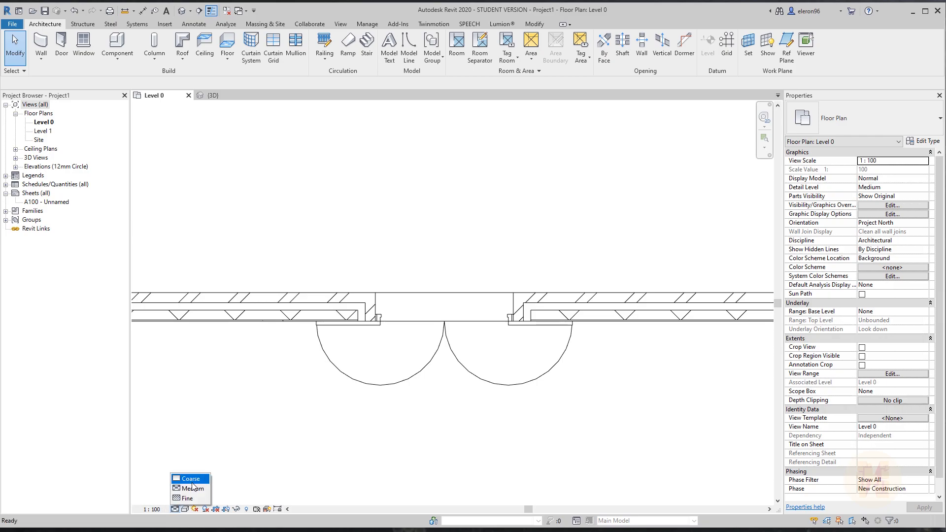
{"action": "left_click", "coordinate": [190, 479]}
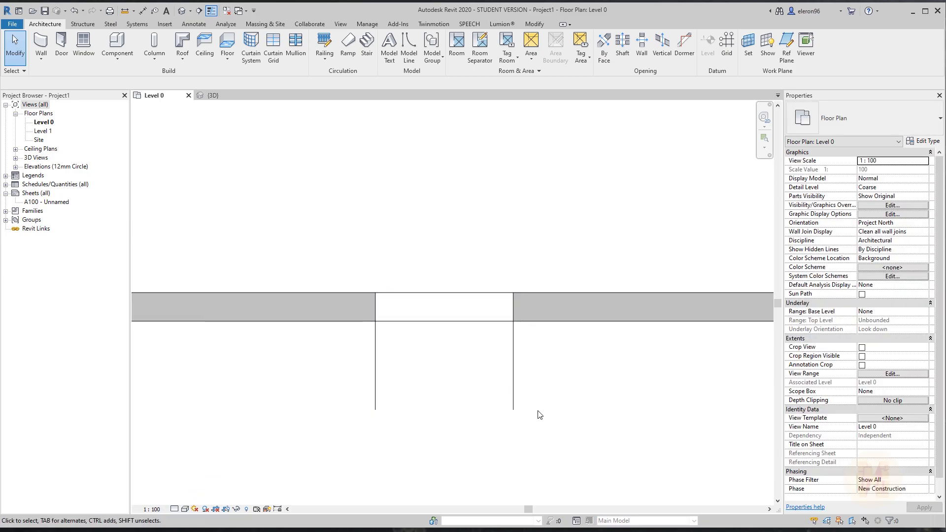
{"action": "scroll", "coordinate": [528, 474], "scroll_direction": "down", "scroll_amount": 3}
{"action": "middle_click_drag", "start_coordinate": [534, 466], "coordinate": [469, 431]}
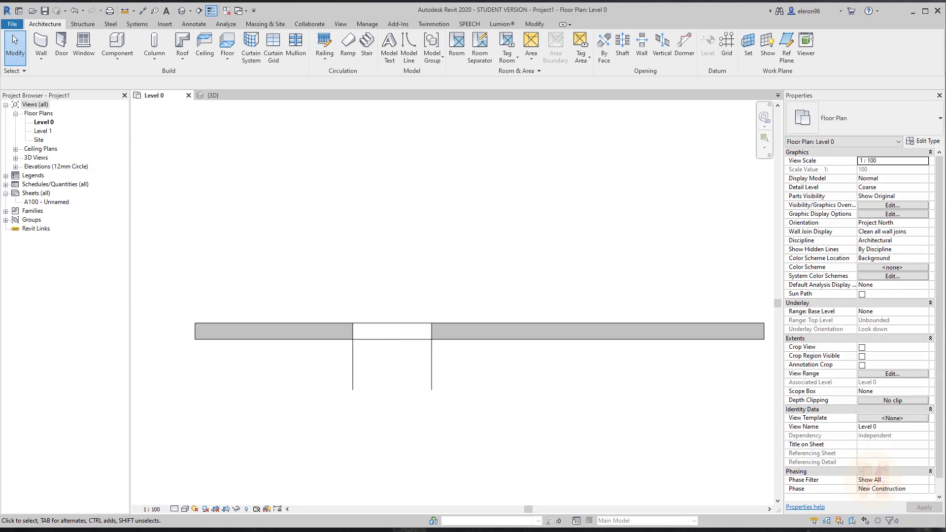
{"action": "scroll", "coordinate": [172, 319], "scroll_direction": "down", "scroll_amount": 1}
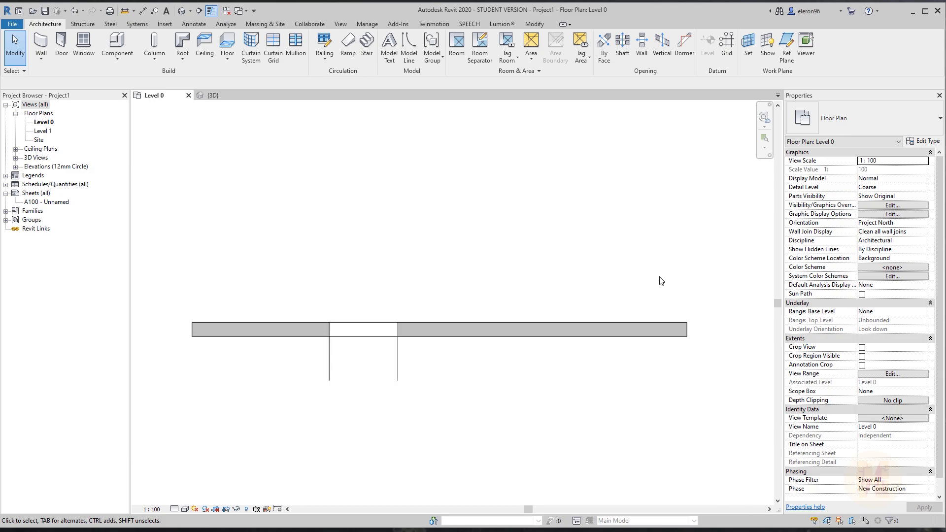
Place a Doors_IntSgl 1010x2110mm door in the wall beside the double door.
{"action": "left_click", "coordinate": [61, 45]}
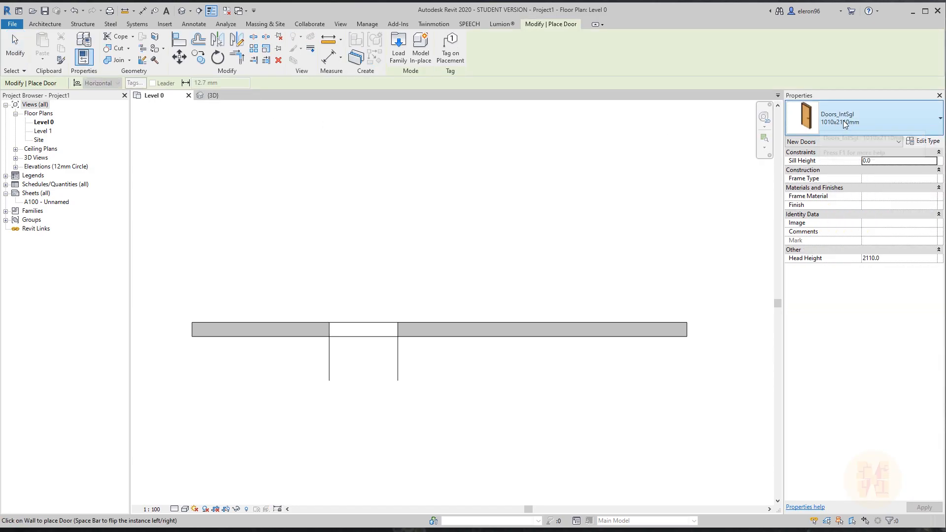
{"action": "left_click", "coordinate": [565, 330]}
{"action": "key", "text": "Escape"}
{"action": "key", "text": "Escape"}
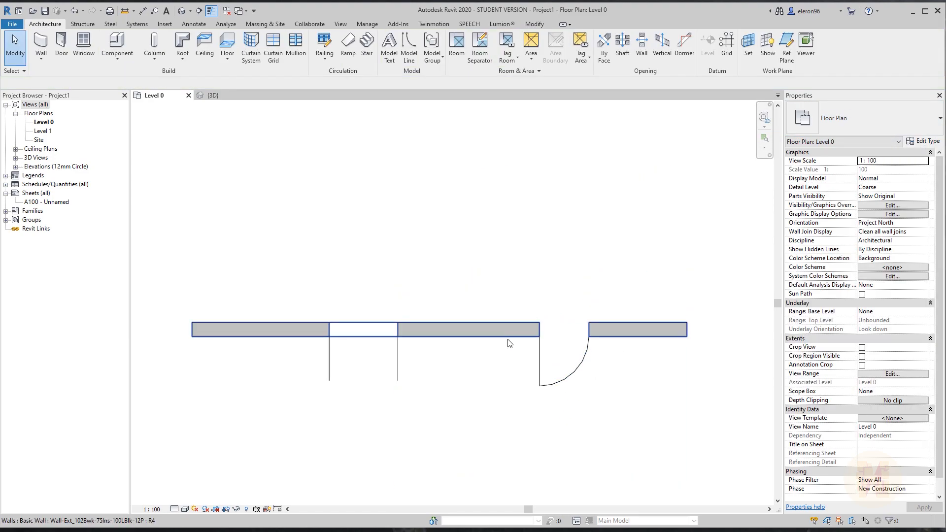
{"action": "scroll", "coordinate": [603, 389], "scroll_direction": "up", "scroll_amount": 2}
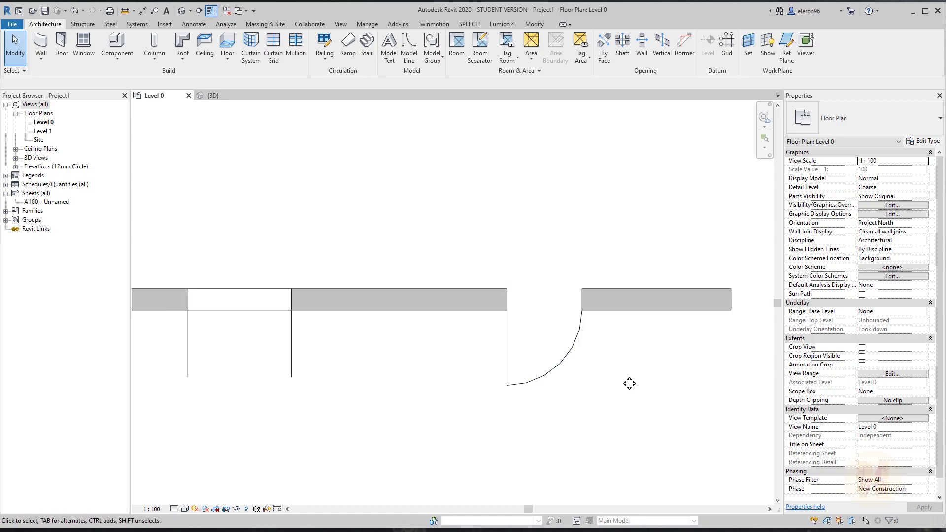
{"action": "middle_click_drag", "start_coordinate": [625, 380], "coordinate": [600, 372]}
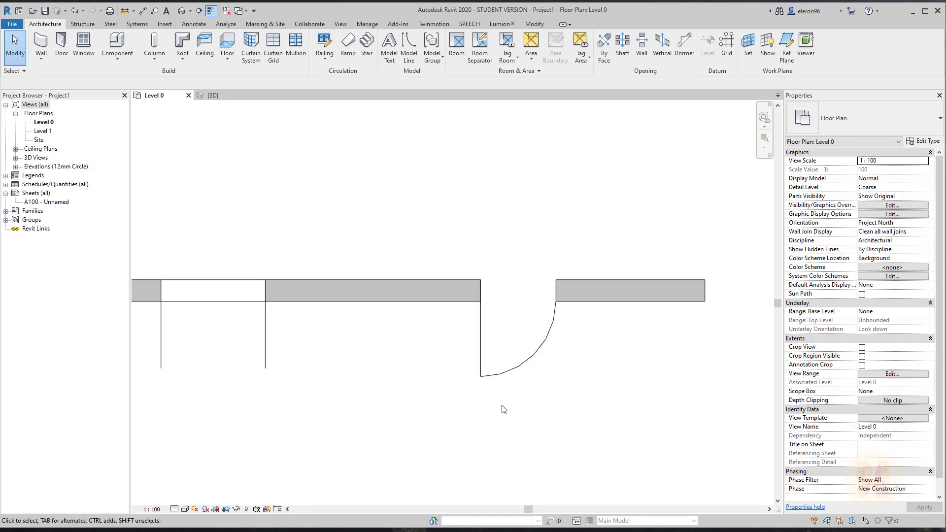
View the plan at Fine, then Coarse detail, and select the new single door.
{"action": "left_click", "coordinate": [175, 509]}
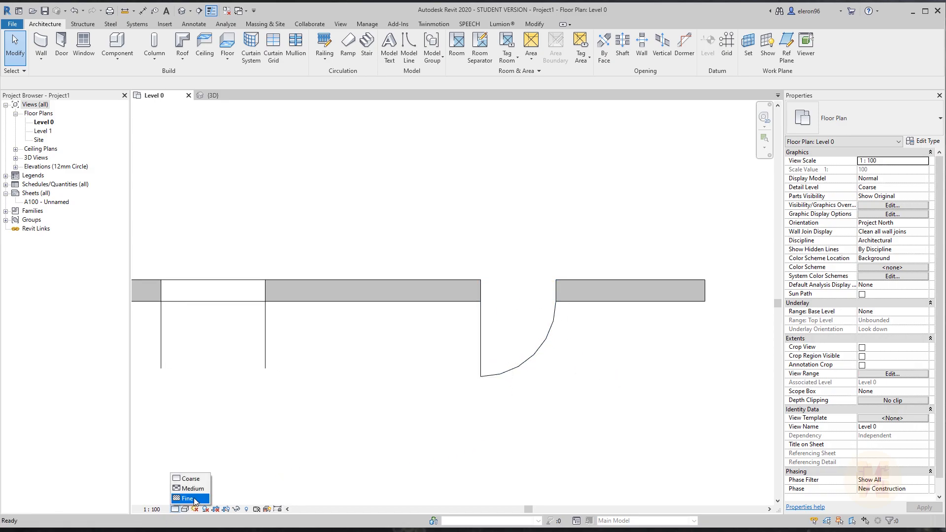
{"action": "left_click", "coordinate": [191, 500]}
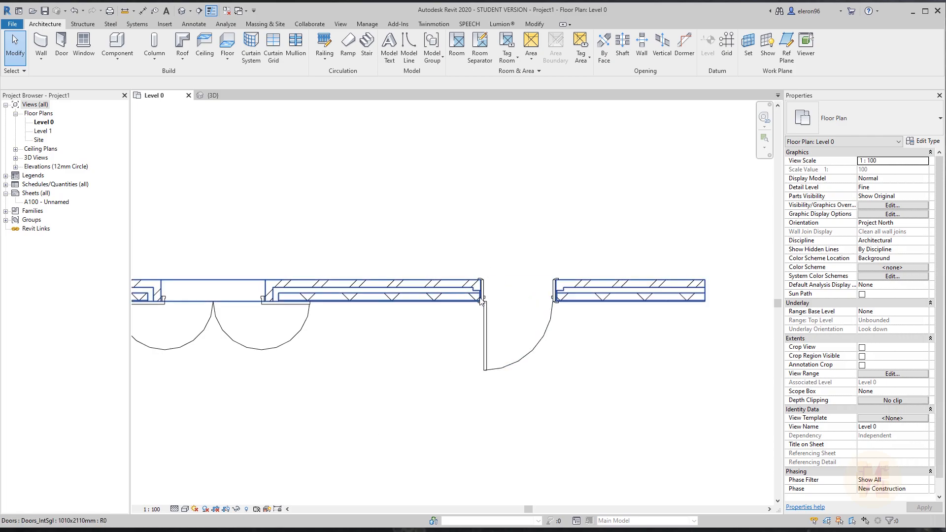
{"action": "left_click", "coordinate": [175, 509]}
{"action": "left_click", "coordinate": [191, 476]}
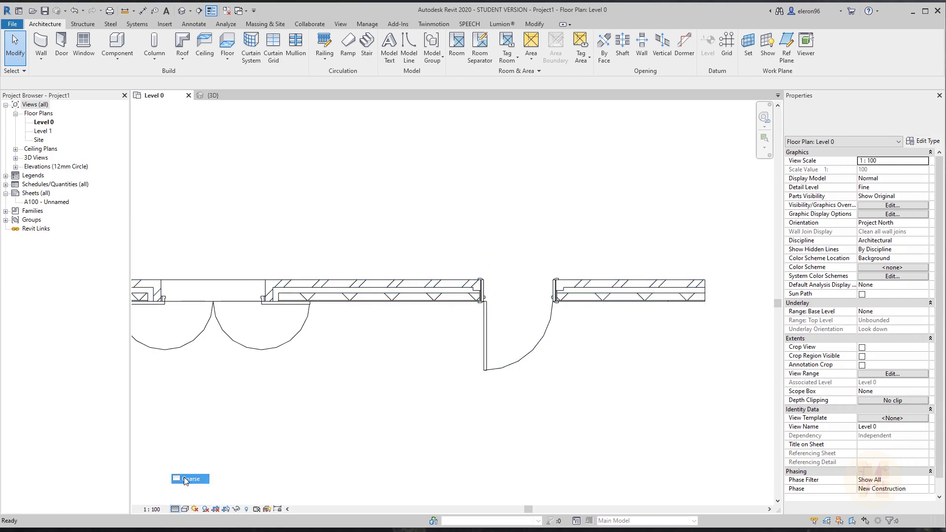
{"action": "left_click", "coordinate": [516, 363]}
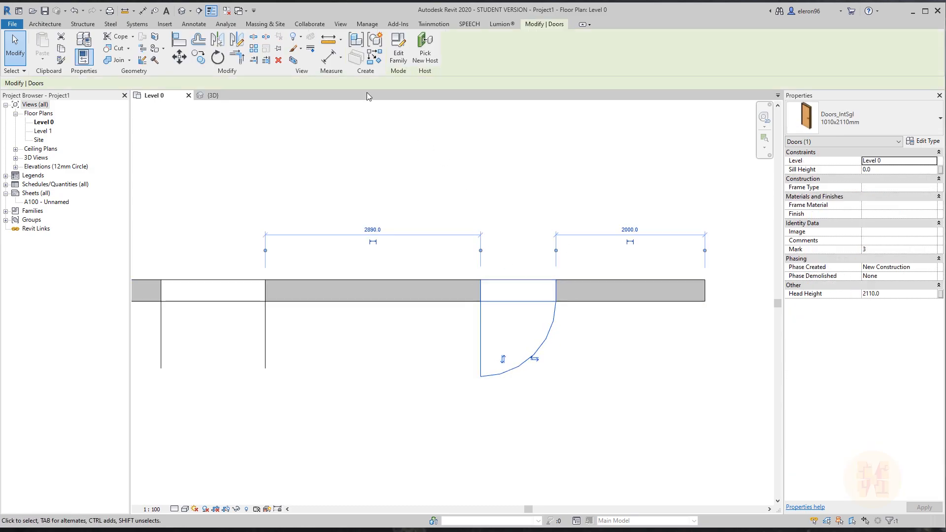
Edit the Doors_IntSgl family and view its Ref. Level floor plan at Coarse detail.
{"action": "left_click", "coordinate": [403, 60]}
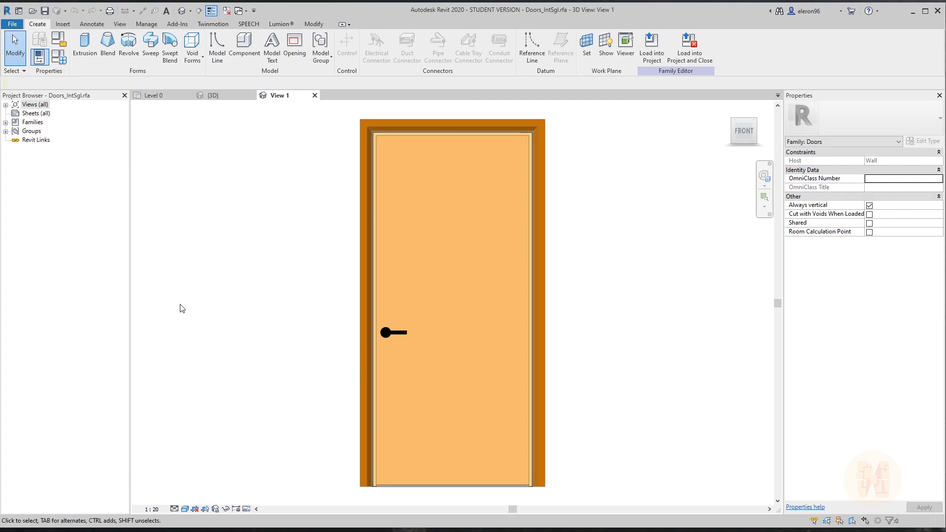
{"action": "left_click", "coordinate": [6, 104]}
{"action": "left_click", "coordinate": [15, 113]}
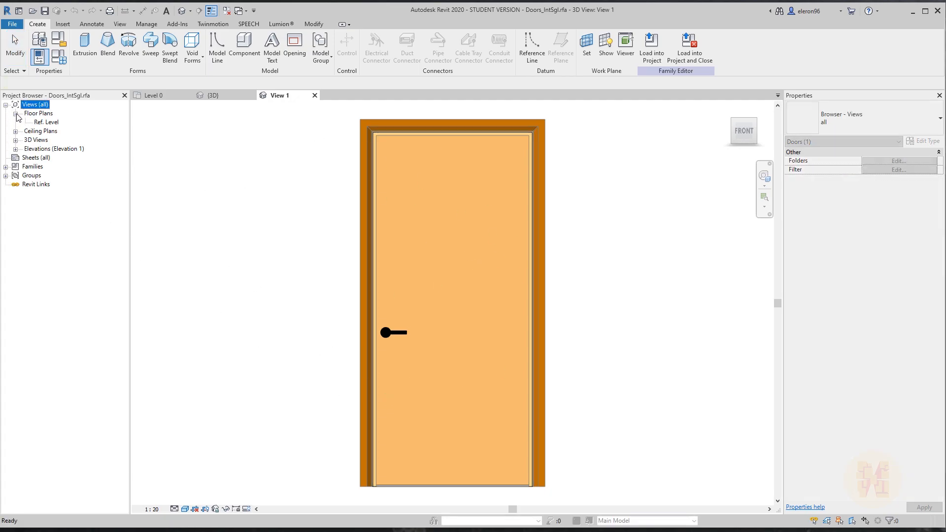
{"action": "double_click", "coordinate": [48, 122]}
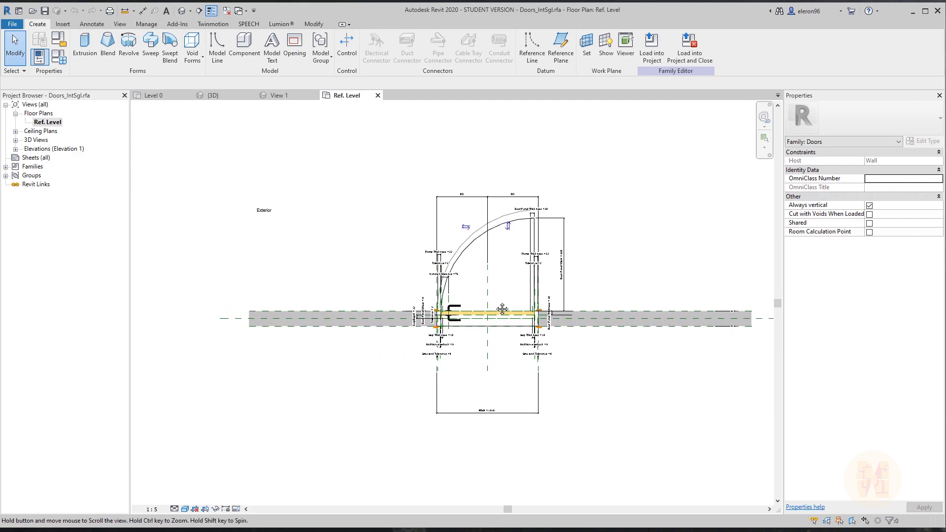
{"action": "scroll", "coordinate": [458, 291], "scroll_direction": "up", "scroll_amount": 2}
{"action": "left_click", "coordinate": [175, 509]}
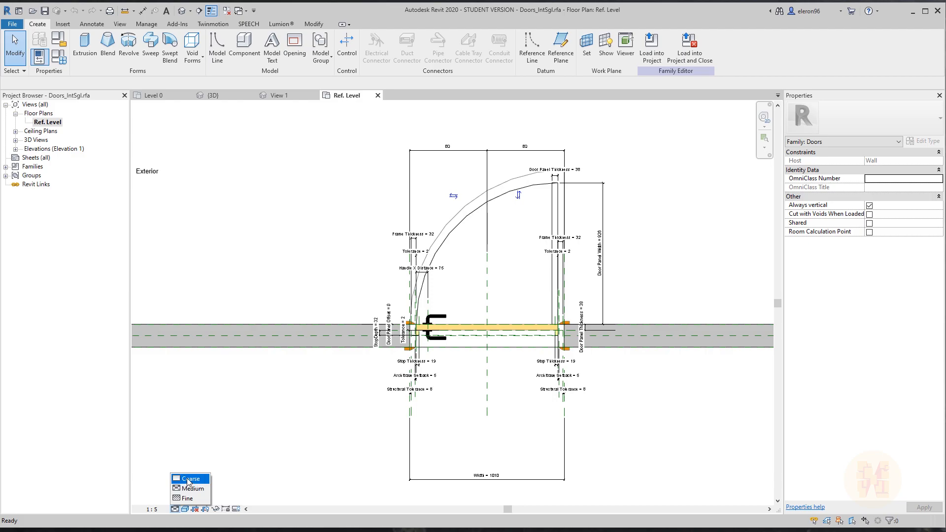
{"action": "left_click", "coordinate": [189, 480]}
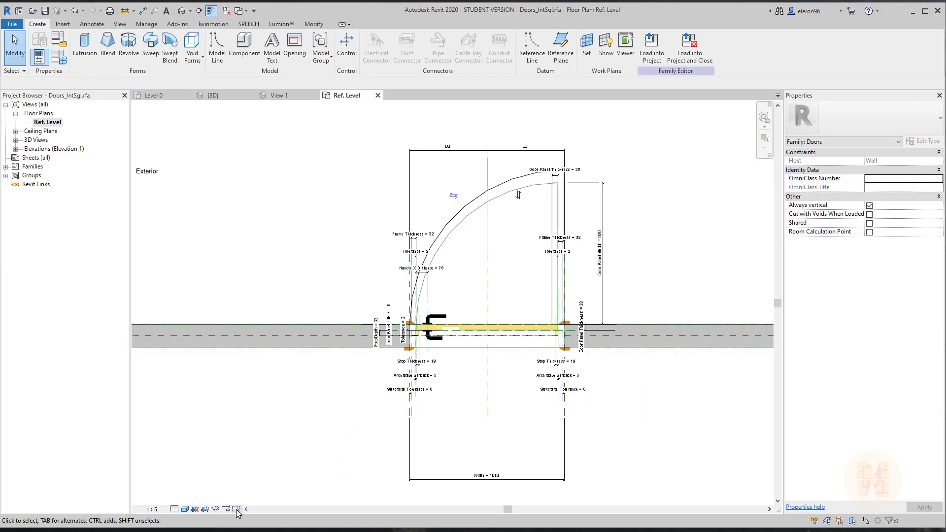
{"action": "left_click", "coordinate": [236, 509]}
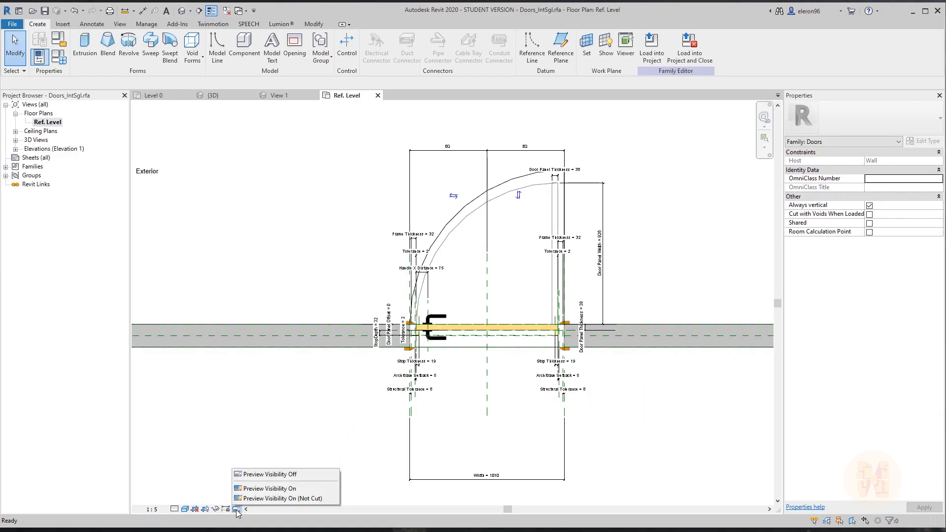
{"action": "left_click", "coordinate": [270, 490]}
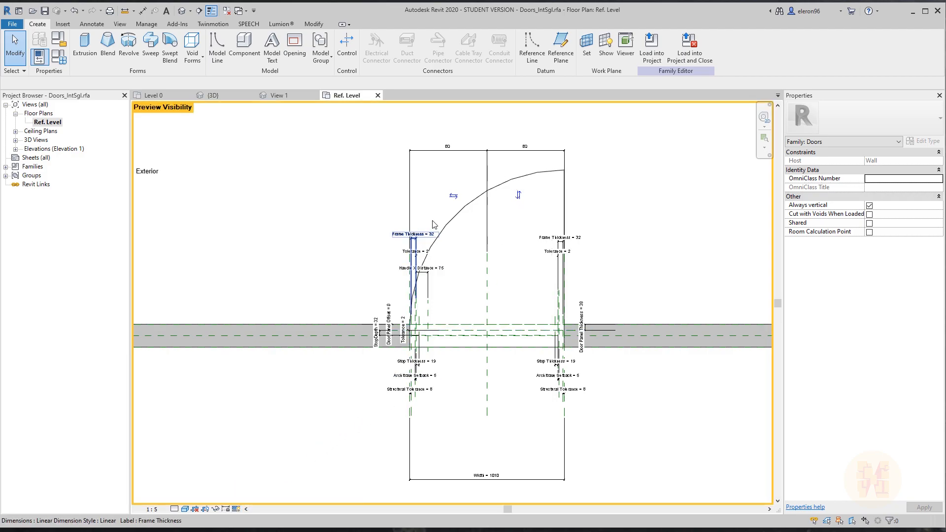
{"action": "left_click", "coordinate": [174, 509]}
{"action": "left_click", "coordinate": [190, 497]}
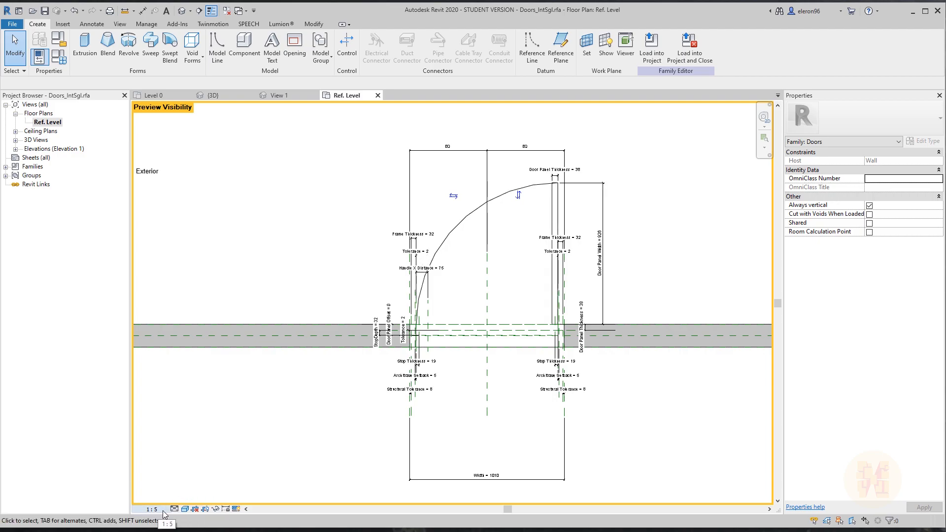
{"action": "left_click", "coordinate": [174, 509]}
{"action": "left_click", "coordinate": [175, 497]}
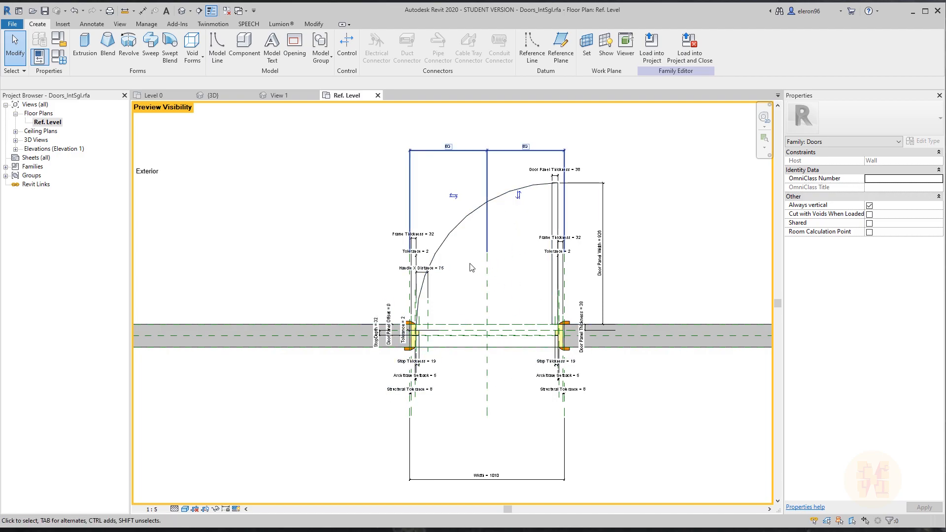
{"action": "left_click", "coordinate": [175, 509]}
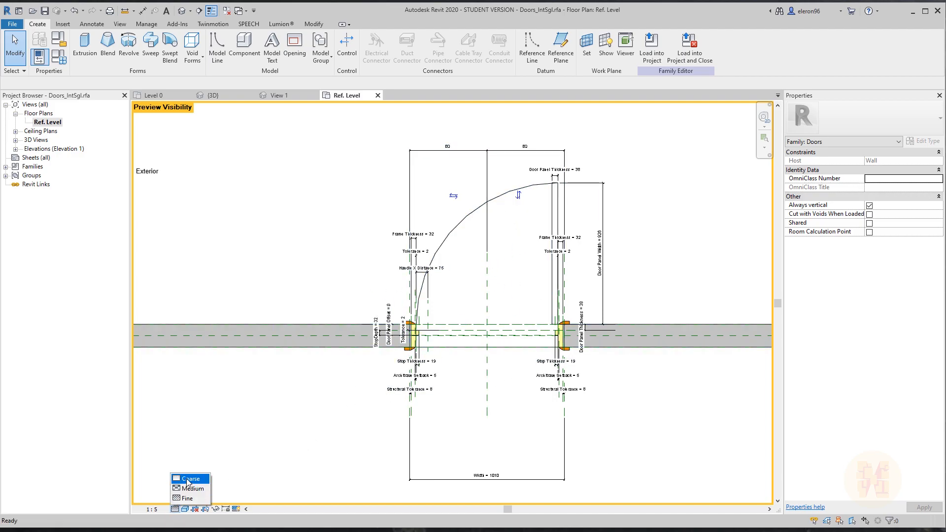
{"action": "left_click", "coordinate": [183, 477]}
{"action": "left_click", "coordinate": [236, 508]}
{"action": "left_click", "coordinate": [246, 474]}
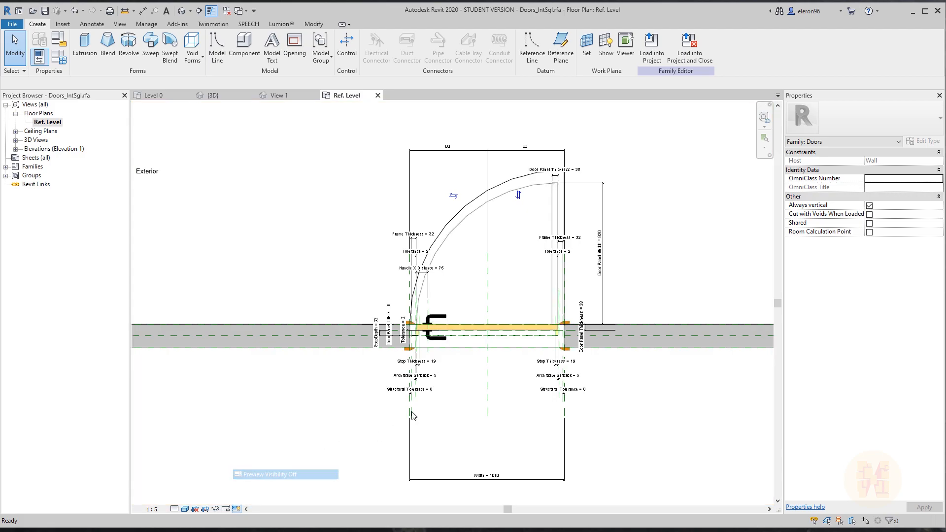
{"action": "scroll", "coordinate": [538, 178], "scroll_direction": "up", "scroll_amount": 6}
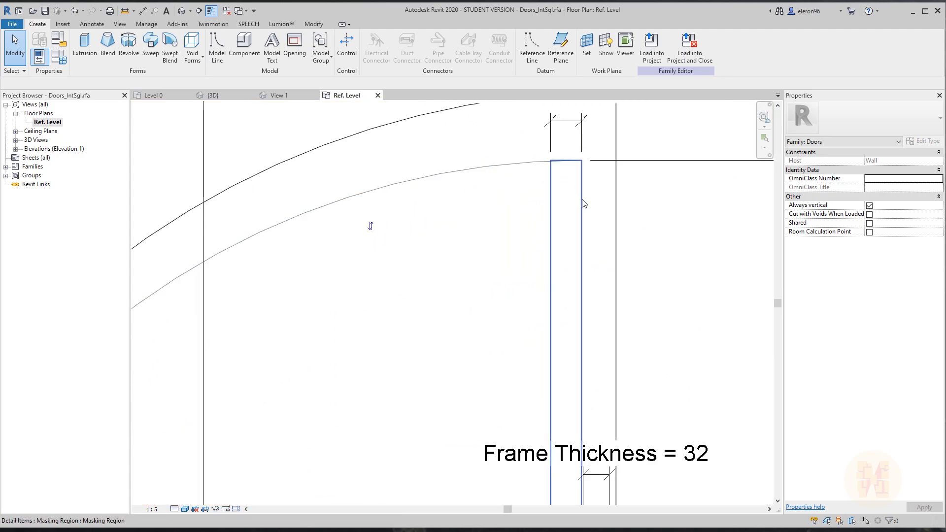
{"action": "left_click", "coordinate": [580, 202]}
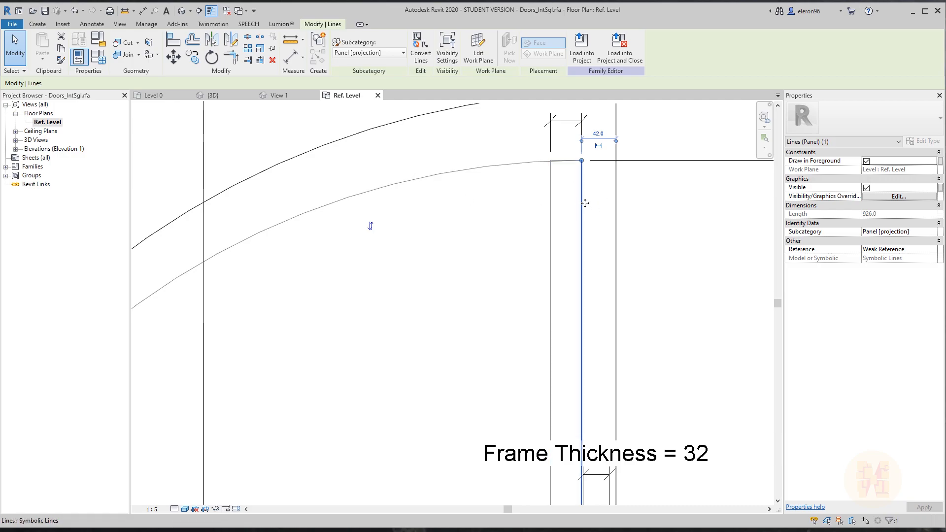
{"action": "left_click", "coordinate": [452, 56]}
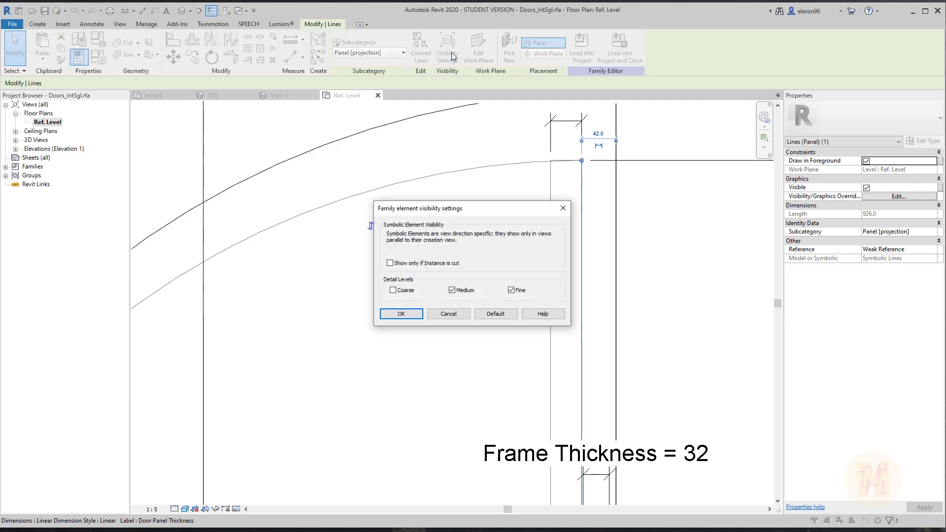
{"action": "left_click", "coordinate": [389, 290]}
{"action": "left_click", "coordinate": [449, 314]}
{"action": "left_click", "coordinate": [482, 326]}
{"action": "scroll", "coordinate": [482, 326], "scroll_direction": "down", "scroll_amount": 4}
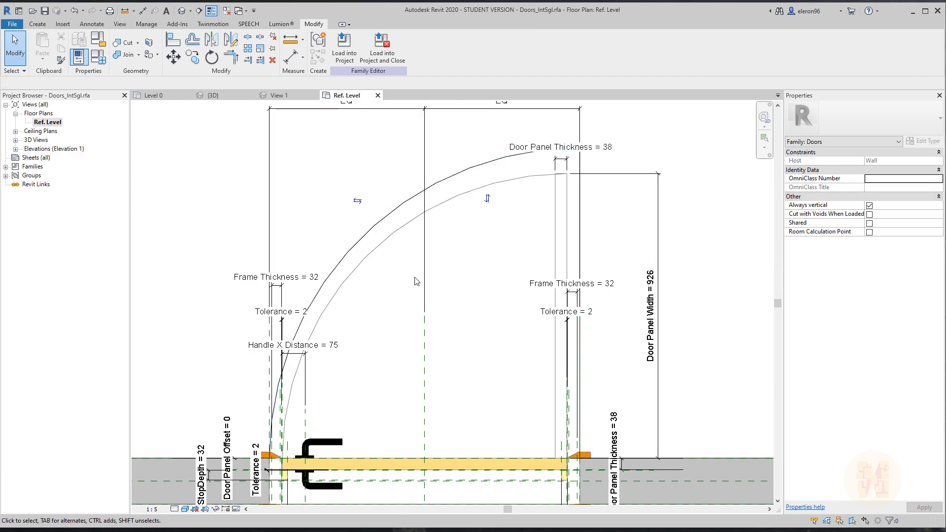
Close the door family's open views without saving.
{"action": "left_click", "coordinate": [12, 24]}
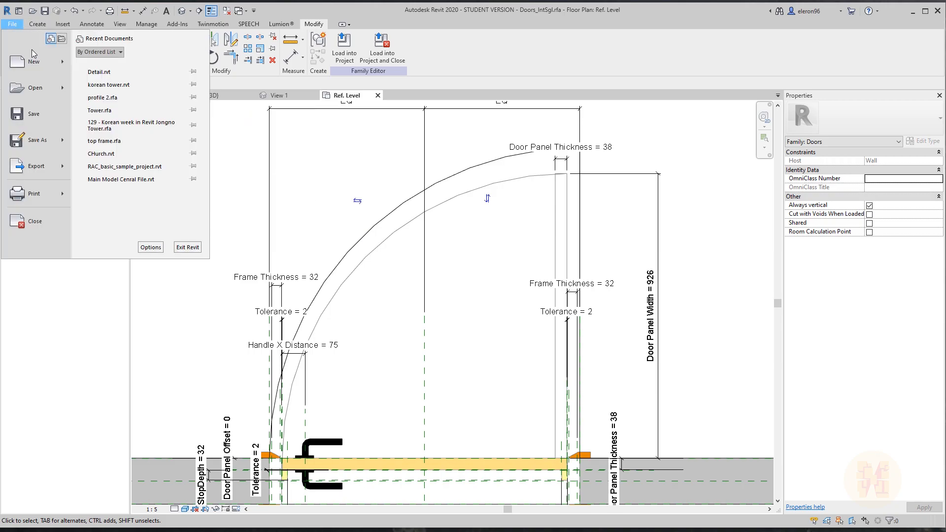
{"action": "mouse_move", "coordinate": [33, 61]}
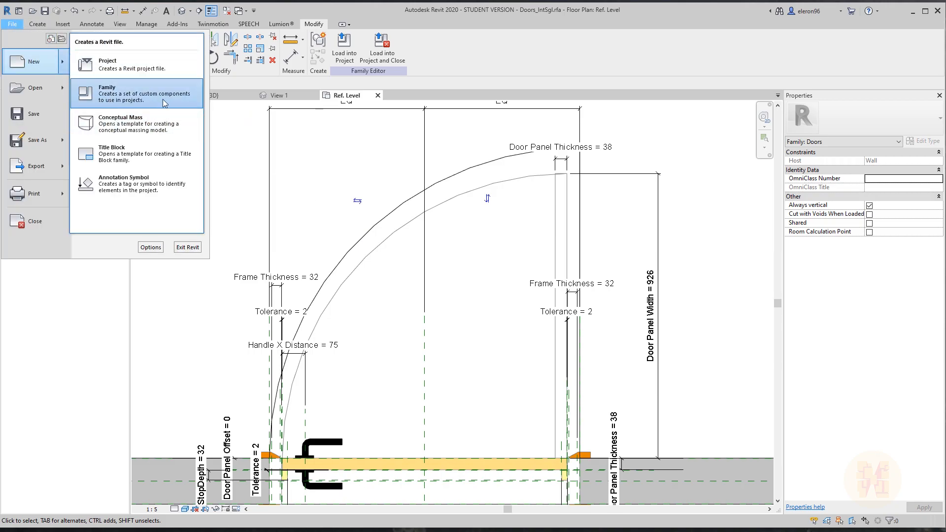
{"action": "left_click", "coordinate": [378, 95]}
{"action": "left_click", "coordinate": [378, 95]}
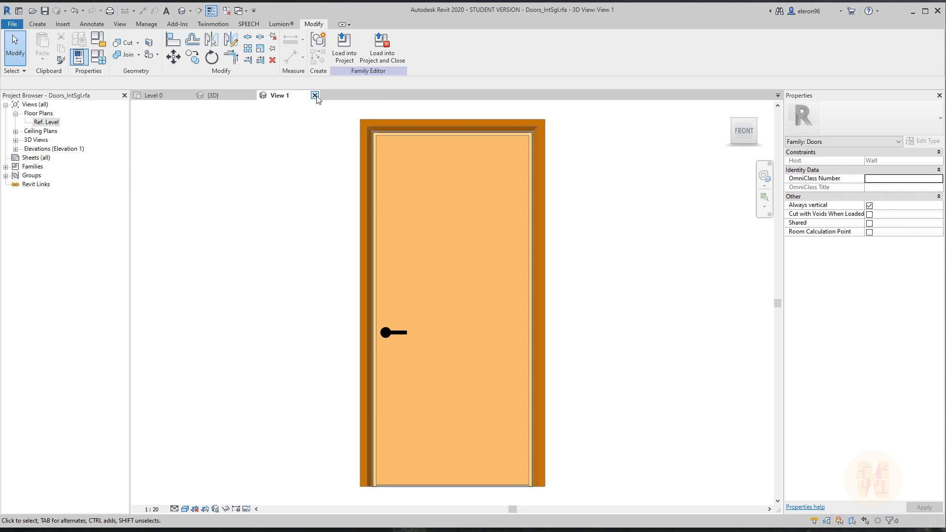
{"action": "left_click", "coordinate": [314, 95]}
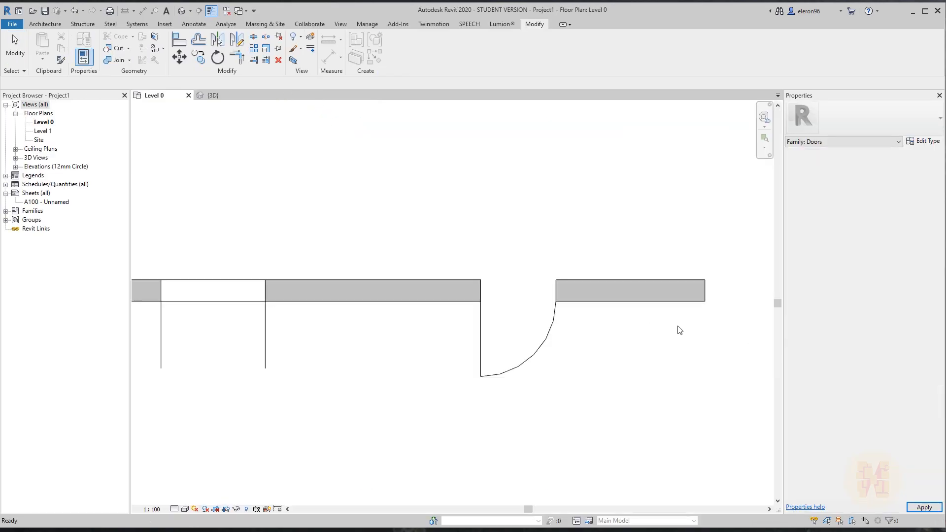
Create a new family from the Metric Door.rft template.
{"action": "left_click", "coordinate": [12, 24]}
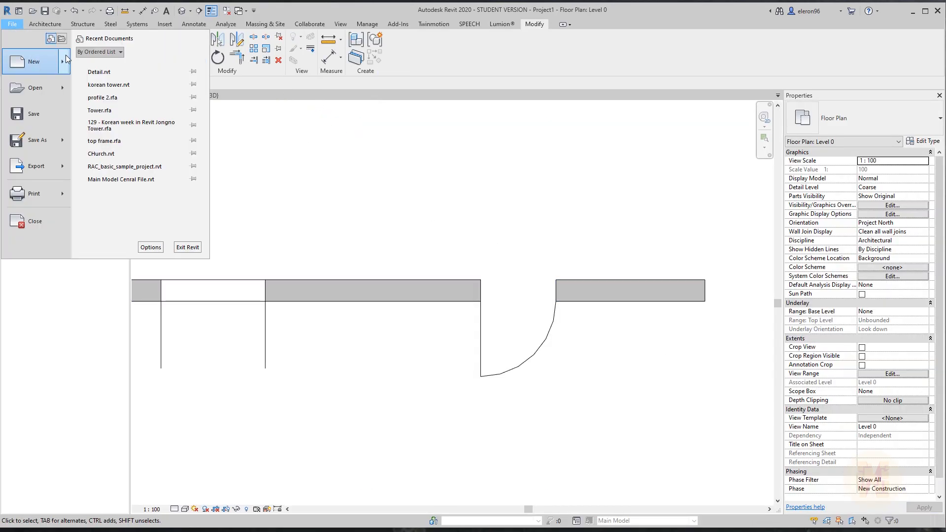
{"action": "mouse_move", "coordinate": [66, 59]}
{"action": "left_click", "coordinate": [130, 94]}
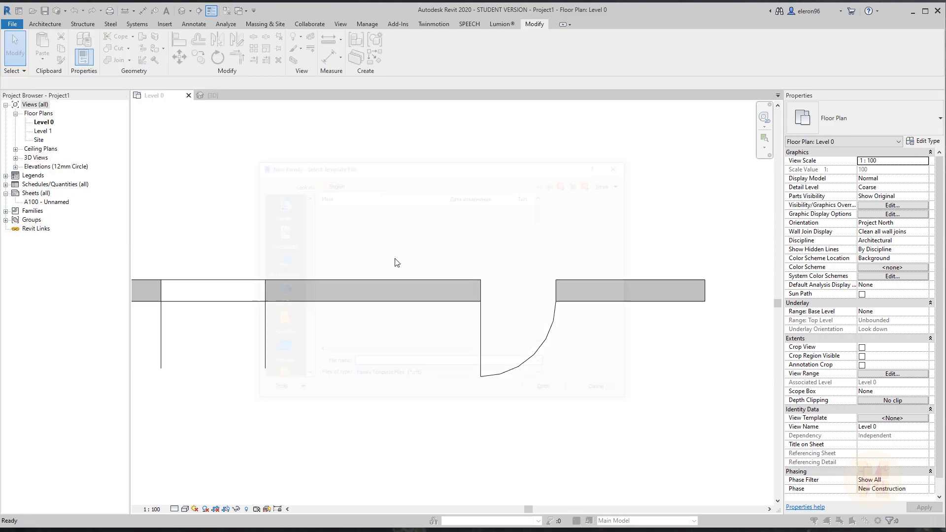
{"action": "scroll", "coordinate": [362, 238], "scroll_direction": "down", "scroll_amount": 5}
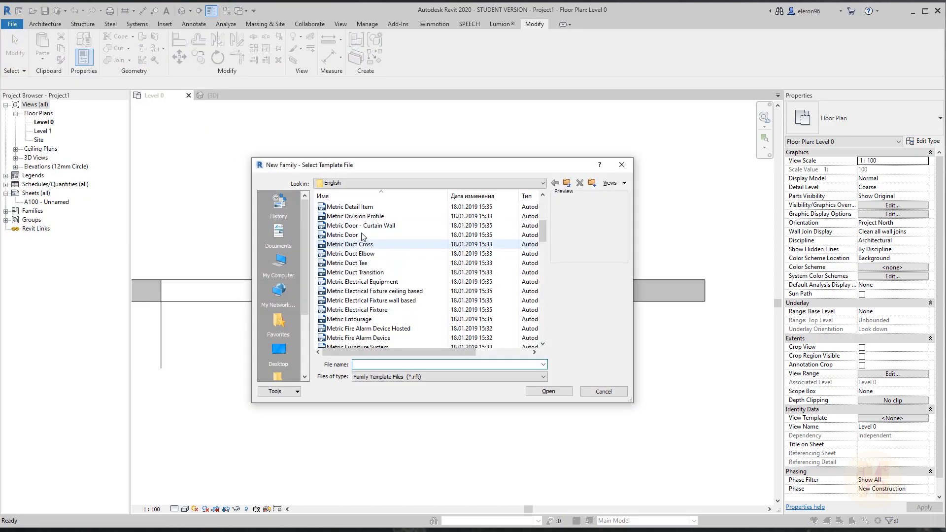
{"action": "left_click", "coordinate": [362, 236]}
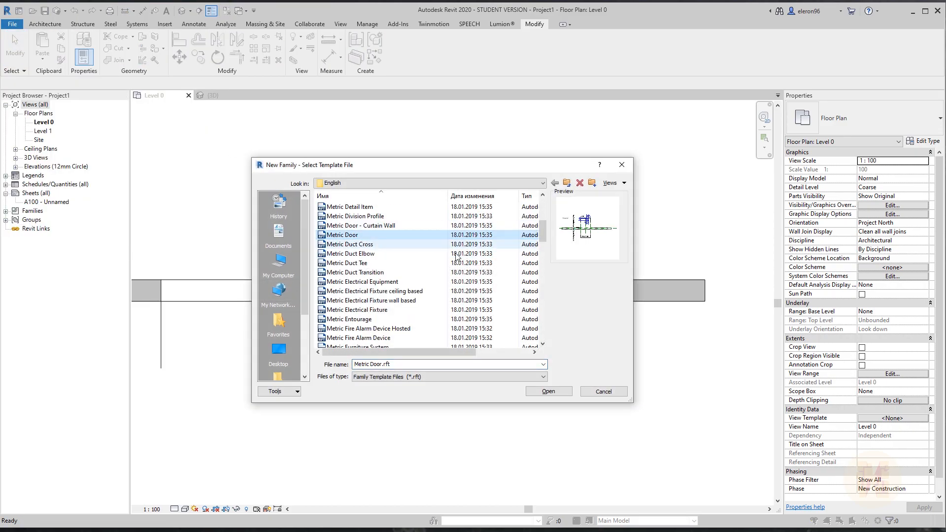
{"action": "left_click", "coordinate": [547, 392]}
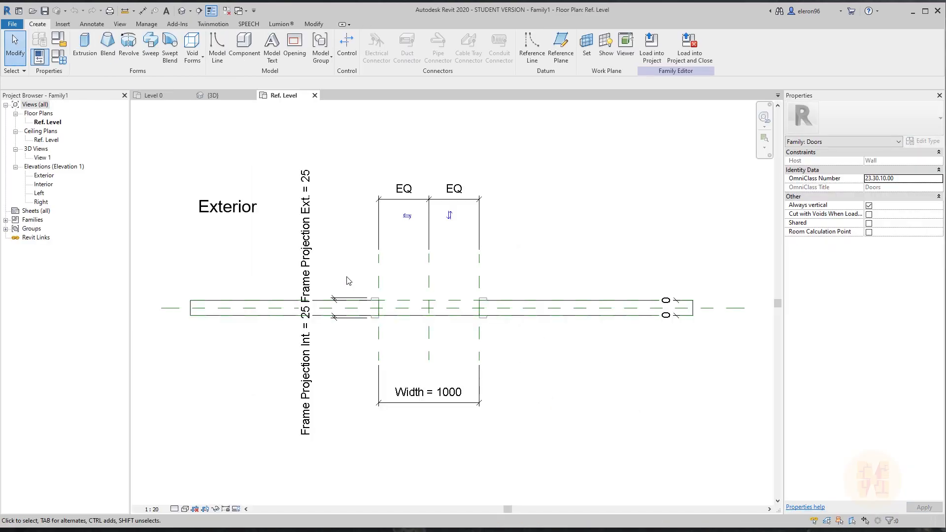
Sketch an extrusion rectangle spanning the door opening.
{"action": "scroll", "coordinate": [352, 279], "scroll_direction": "up", "scroll_amount": 2}
{"action": "scroll", "coordinate": [390, 309], "scroll_direction": "up", "scroll_amount": 1}
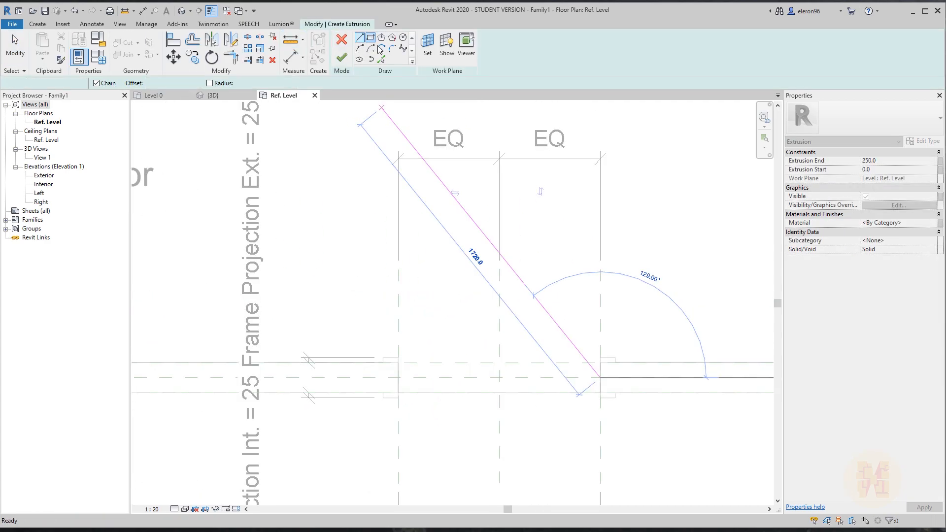
{"action": "left_click", "coordinate": [371, 40]}
{"action": "scroll", "coordinate": [584, 378], "scroll_direction": "up", "scroll_amount": 3}
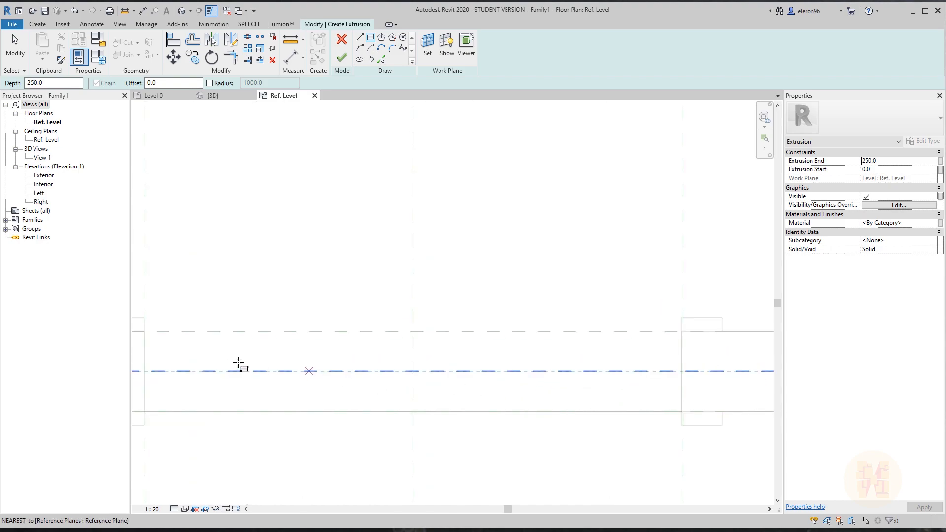
{"action": "left_click", "coordinate": [155, 353]}
{"action": "left_click", "coordinate": [674, 388]}
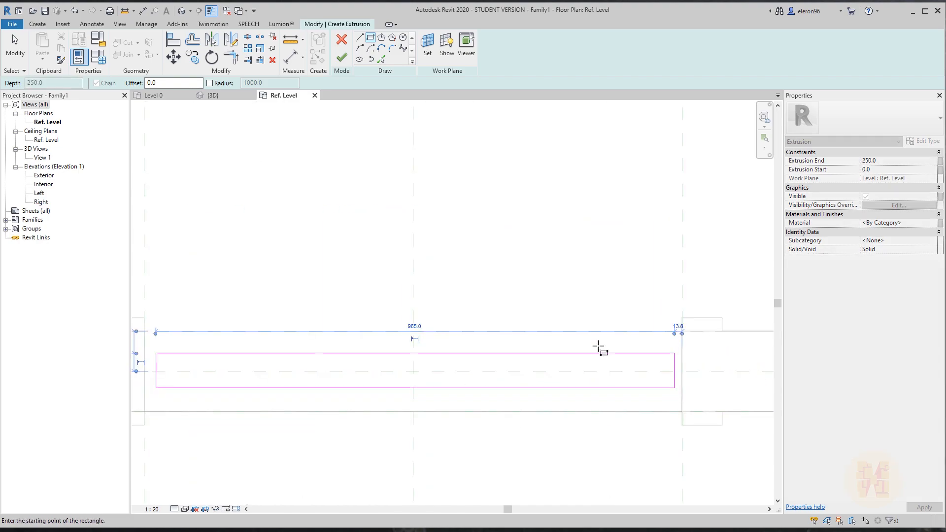
{"action": "key", "text": "Escape"}
Add an aligned dimension across the rectangle and centre plane, and set it to EQ.
{"action": "key", "text": "d"}
{"action": "key", "text": "i"}
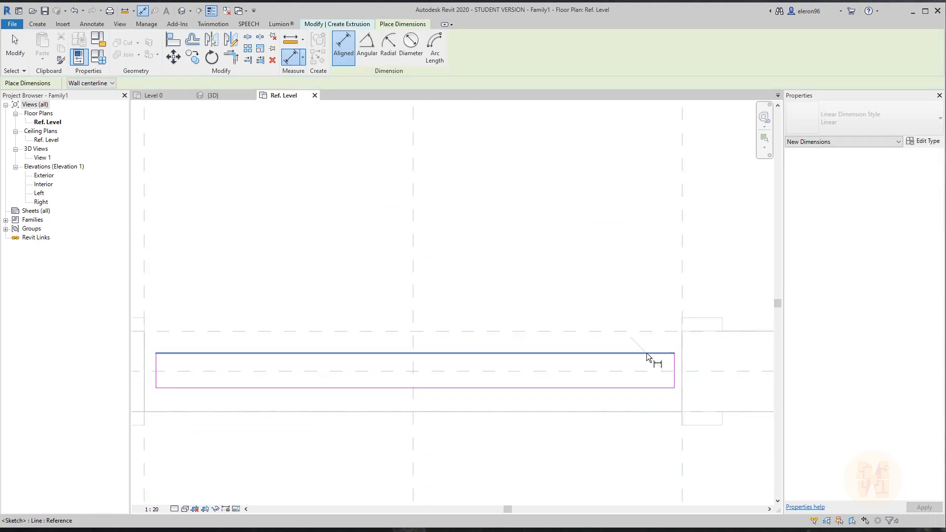
{"action": "left_click", "coordinate": [647, 355]}
{"action": "left_click", "coordinate": [659, 373]}
{"action": "left_click", "coordinate": [656, 388]}
{"action": "middle_click_drag", "start_coordinate": [655, 390], "coordinate": [475, 352]}
{"action": "left_click", "coordinate": [663, 397]}
{"action": "left_click", "coordinate": [527, 336]}
{"action": "scroll", "coordinate": [623, 427], "scroll_direction": "down", "scroll_amount": 2}
{"action": "middle_click_drag", "start_coordinate": [549, 382], "coordinate": [776, 320]}
{"action": "scroll", "coordinate": [562, 317], "scroll_direction": "up", "scroll_amount": 2}
{"action": "middle_click_drag", "start_coordinate": [568, 318], "coordinate": [485, 318]}
{"action": "scroll", "coordinate": [483, 317], "scroll_direction": "up", "scroll_amount": 1}
{"action": "key", "text": "Escape"}
Align the rectangle's left and right edges to the side reference planes.
{"action": "key", "text": "a"}
{"action": "key", "text": "l"}
{"action": "left_click", "coordinate": [318, 217]}
{"action": "left_click", "coordinate": [327, 323]}
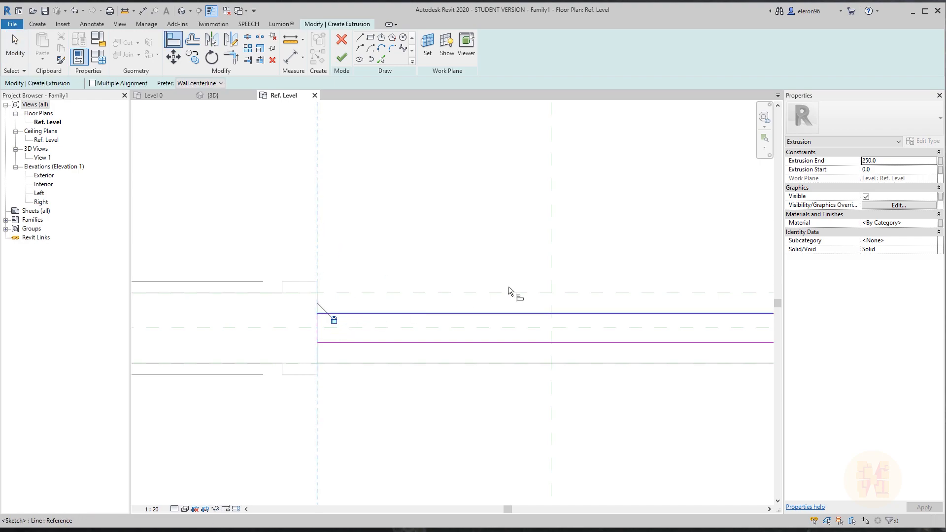
{"action": "middle_click_drag", "start_coordinate": [734, 285], "coordinate": [514, 267]}
{"action": "left_click", "coordinate": [565, 244]}
{"action": "left_click", "coordinate": [558, 311]}
{"action": "key", "text": "Escape"}
{"action": "scroll", "coordinate": [586, 261], "scroll_direction": "down", "scroll_amount": 3}
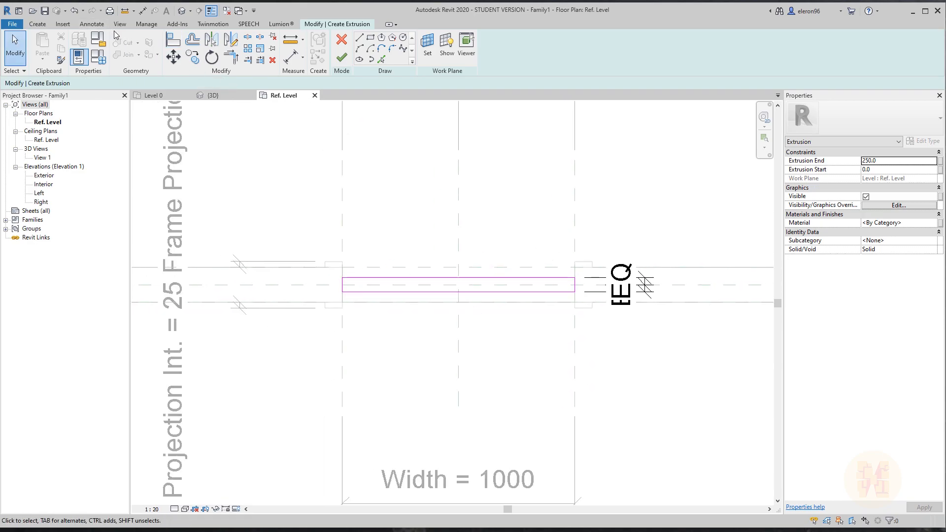
In the Exterior elevation, finish the extrusion sketch.
{"action": "double_click", "coordinate": [43, 176]}
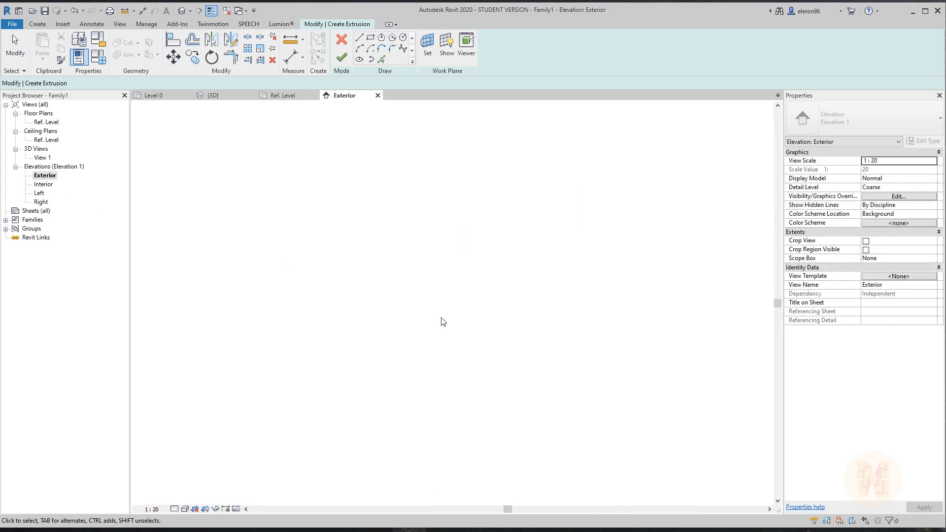
{"action": "middle_click_drag", "start_coordinate": [512, 336], "coordinate": [640, 286]}
{"action": "left_click", "coordinate": [341, 58]}
{"action": "scroll", "coordinate": [647, 299], "scroll_direction": "up", "scroll_amount": 3}
Align the extrusion's top to the 2000-height plane and its bottom to Ref. Level.
{"action": "key", "text": "l"}
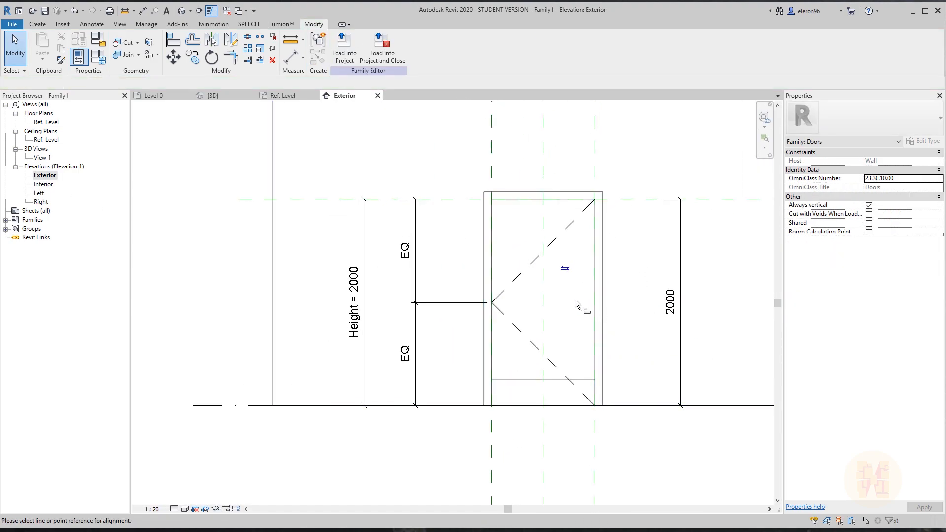
{"action": "left_click", "coordinate": [639, 202]}
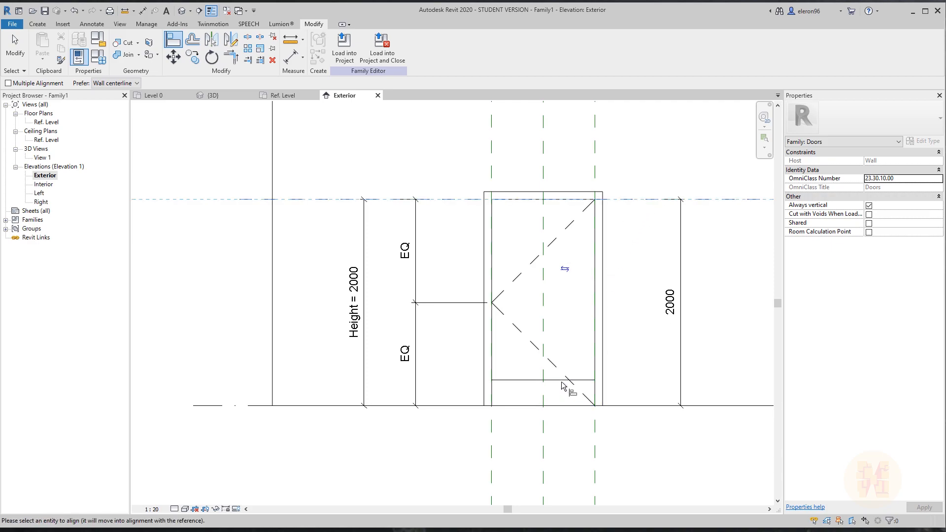
{"action": "left_click", "coordinate": [491, 199]}
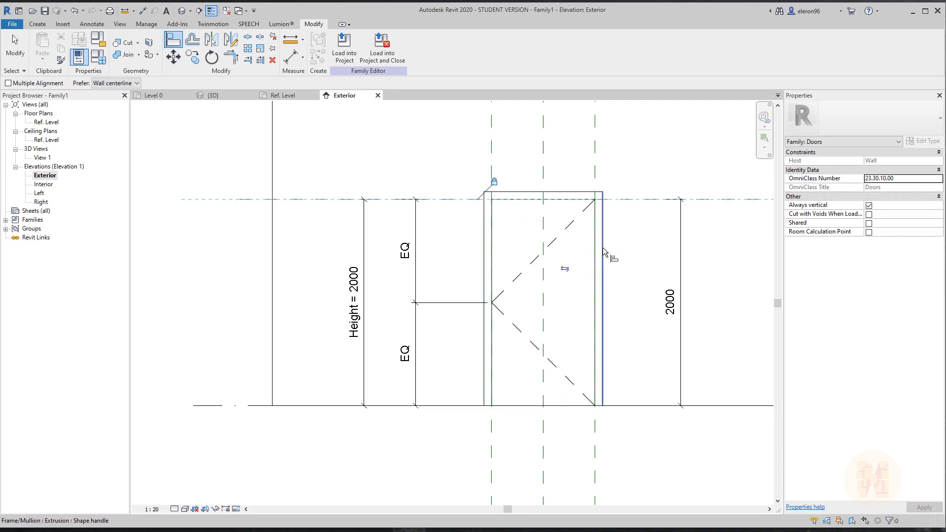
{"action": "scroll", "coordinate": [601, 251], "scroll_direction": "down", "scroll_amount": 2}
{"action": "left_click", "coordinate": [370, 354]}
{"action": "left_click", "coordinate": [579, 354]}
{"action": "key", "text": "Escape"}
{"action": "key", "text": "Escape"}
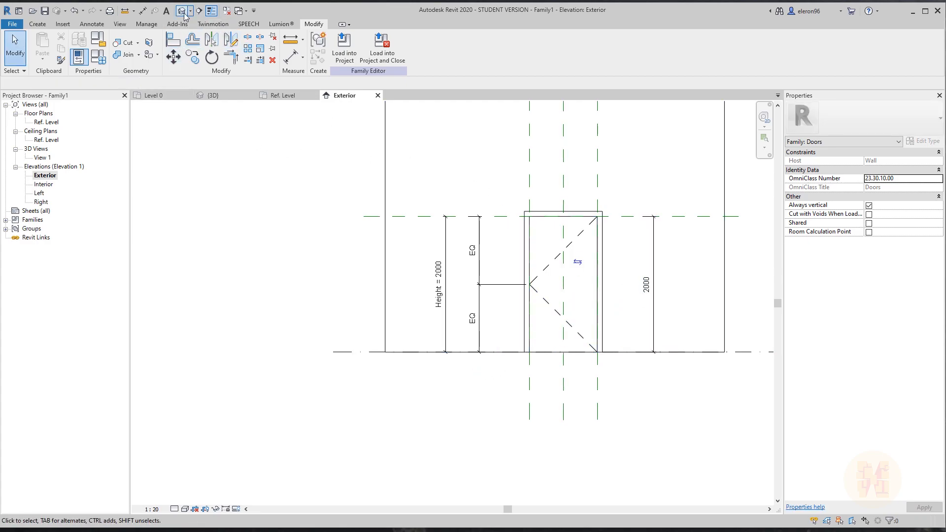
{"action": "left_click", "coordinate": [184, 14]}
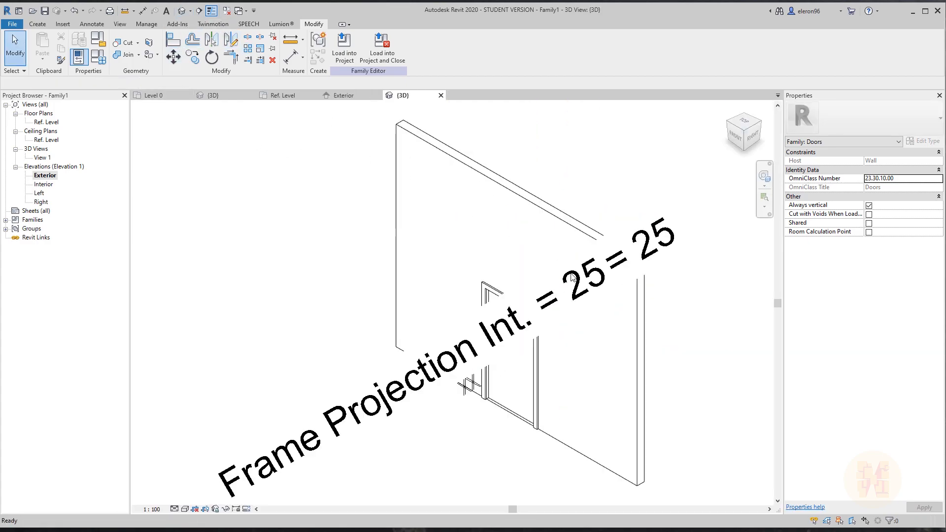
Set the 3D view scale to 1:10 and check it at Fine, then Coarse detail.
{"action": "left_click", "coordinate": [152, 509]}
{"action": "left_click", "coordinate": [168, 403]}
{"action": "middle_click_drag", "start_coordinate": [489, 460], "coordinate": [583, 406], "text": "shift"}
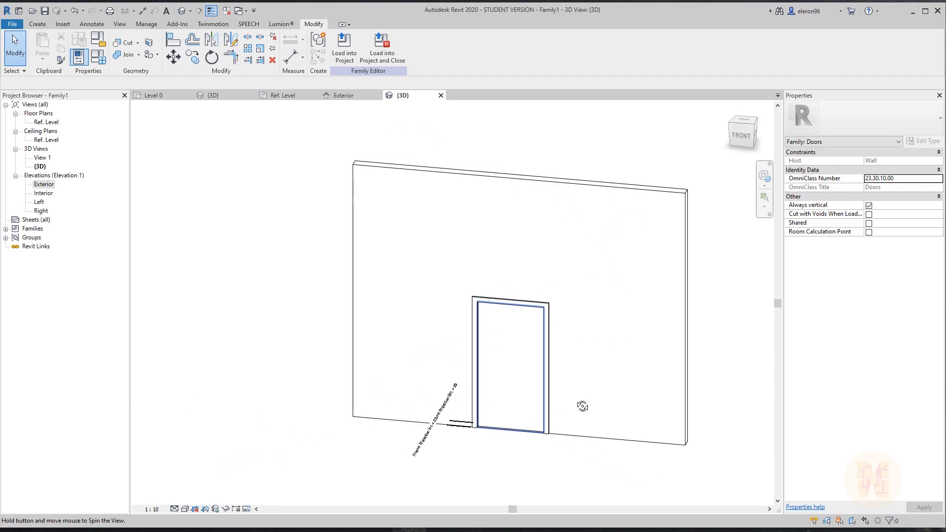
{"action": "left_click", "coordinate": [175, 509]}
{"action": "left_click", "coordinate": [189, 498]}
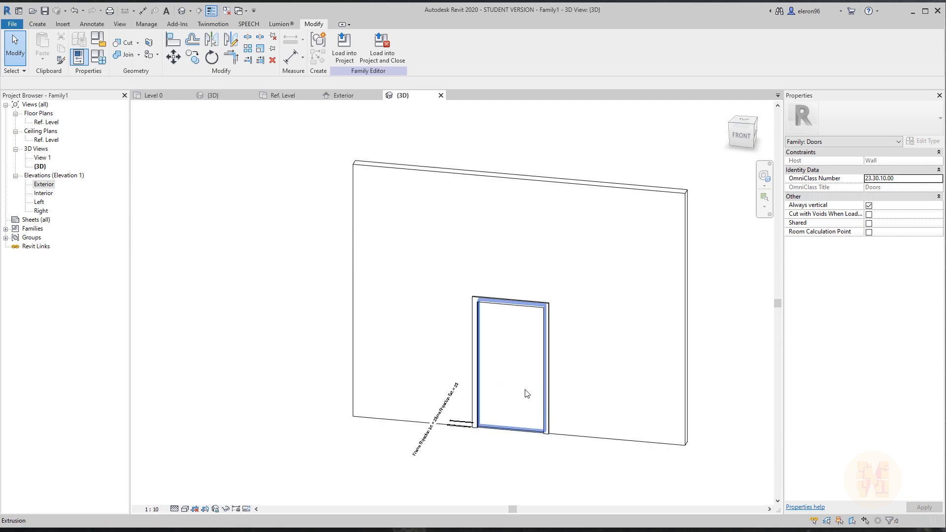
{"action": "left_click", "coordinate": [175, 508]}
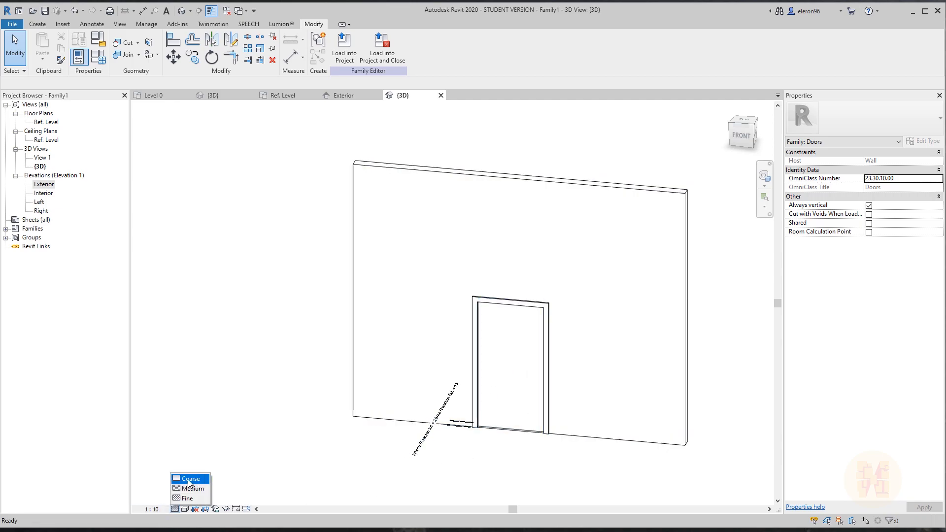
{"action": "left_click", "coordinate": [188, 479]}
Switch the 3D view to Shaded style and select the door panel extrusion.
{"action": "middle_click_drag", "start_coordinate": [526, 396], "coordinate": [519, 337]}
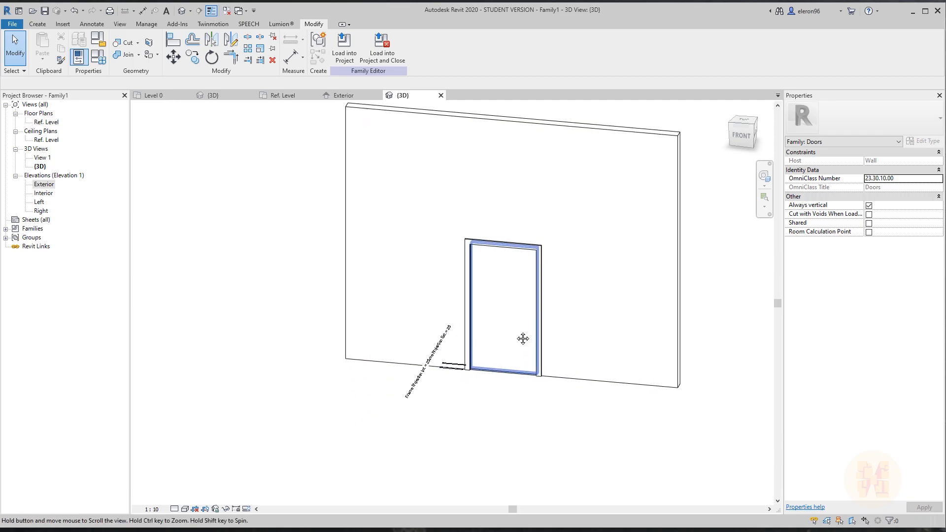
{"action": "left_click", "coordinate": [186, 508]}
{"action": "left_click", "coordinate": [201, 468]}
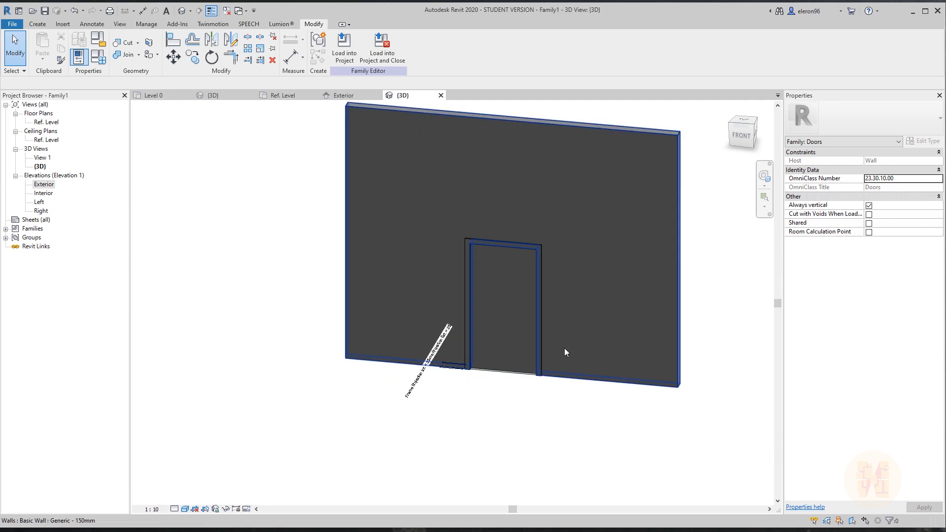
{"action": "scroll", "coordinate": [507, 374], "scroll_direction": "up", "scroll_amount": 3}
{"action": "middle_click_drag", "start_coordinate": [530, 428], "coordinate": [517, 423]}
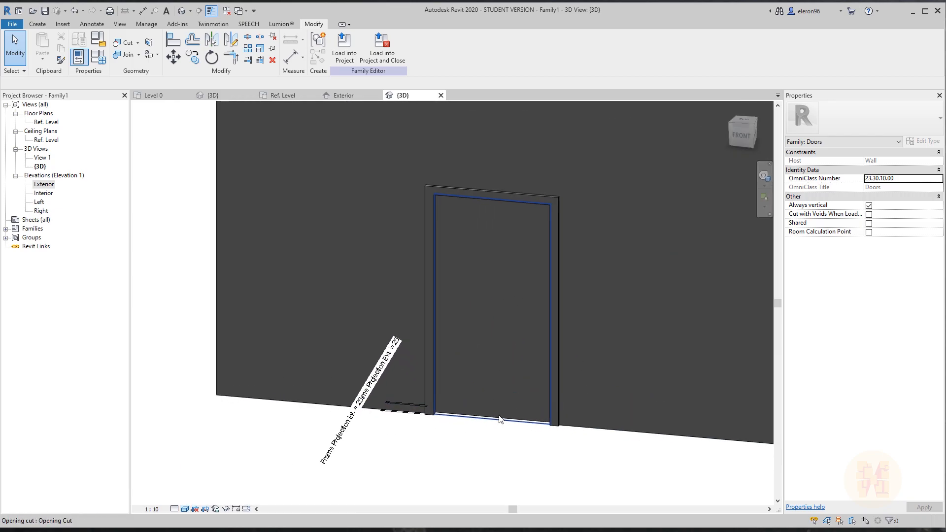
{"action": "left_click", "coordinate": [503, 365]}
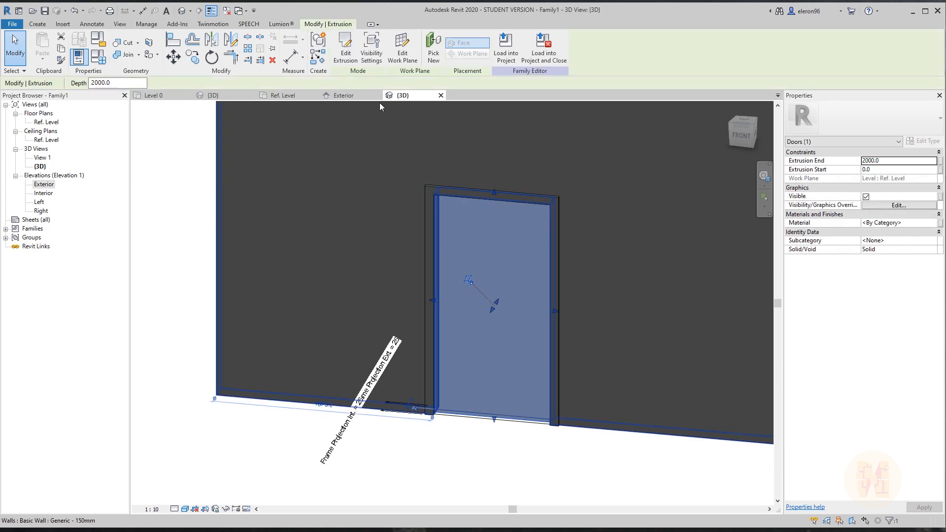
Restrict the door panel extrusion's visibility to Coarse detail only, then deselect it.
{"action": "left_click", "coordinate": [376, 58]}
{"action": "left_click_drag", "start_coordinate": [428, 201], "coordinate": [653, 220]}
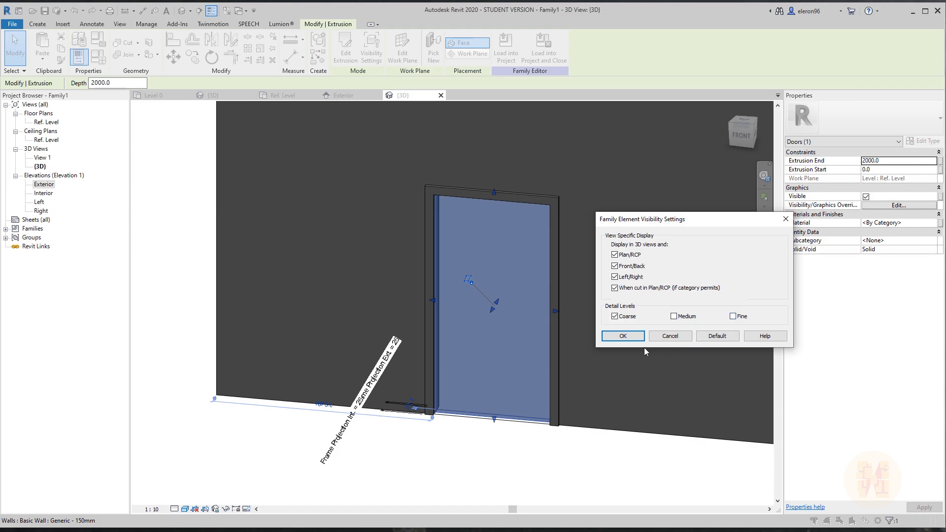
{"action": "left_click", "coordinate": [623, 336]}
{"action": "left_click", "coordinate": [530, 463]}
Set the 3D view to Medium detail and turn on visibility preview.
{"action": "left_click", "coordinate": [175, 509]}
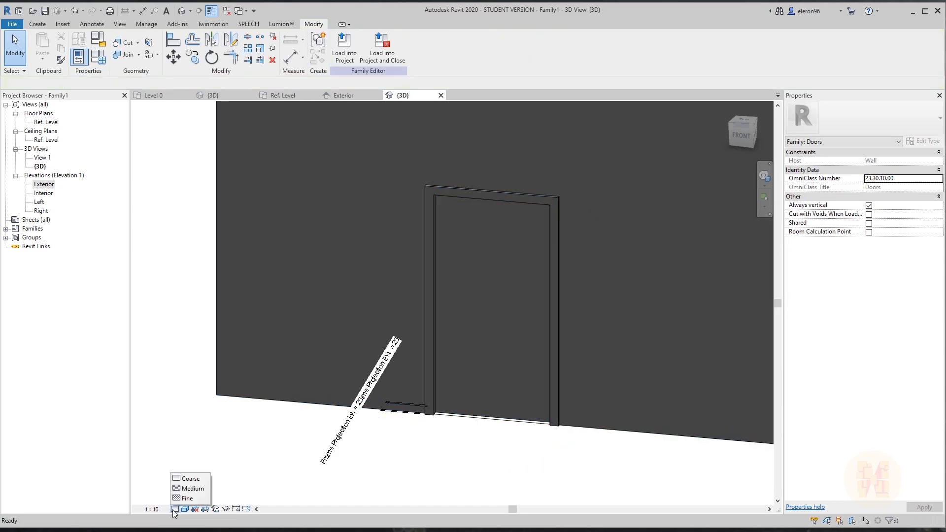
{"action": "left_click", "coordinate": [189, 488]}
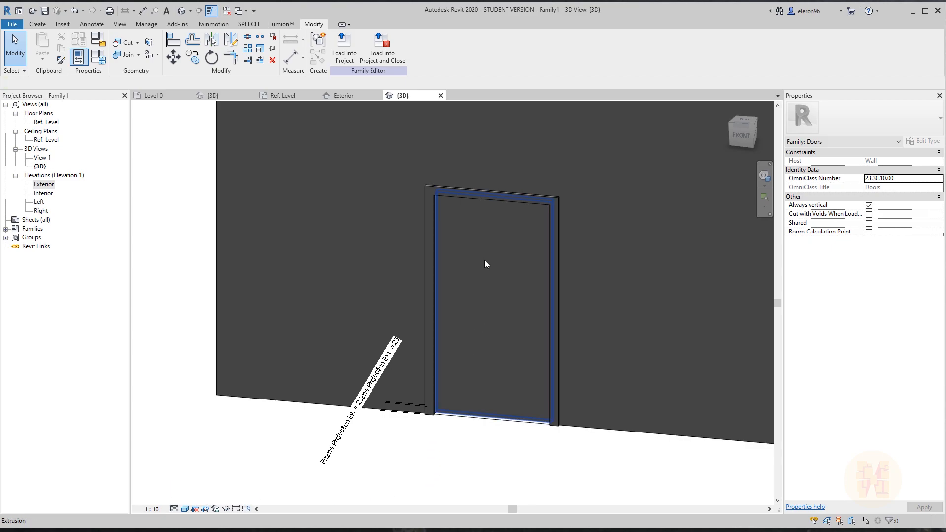
{"action": "left_click", "coordinate": [246, 509]}
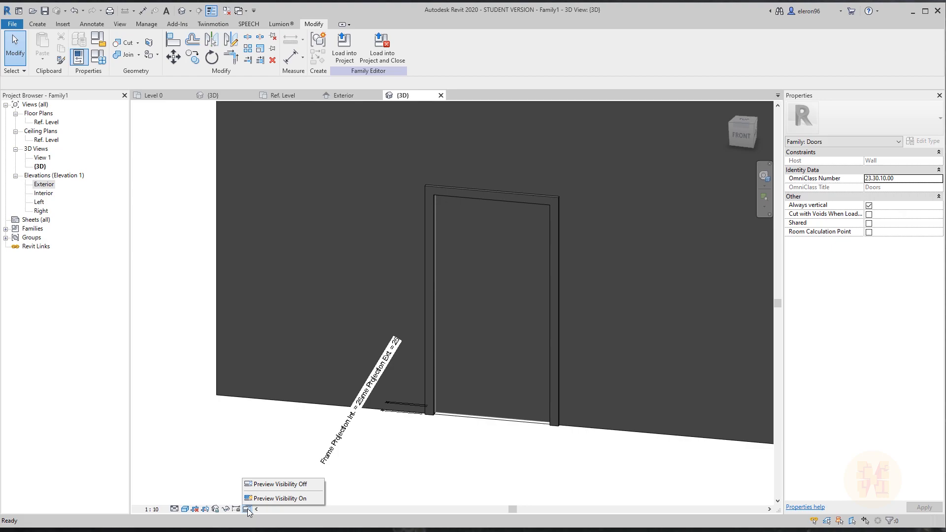
{"action": "left_click", "coordinate": [265, 499]}
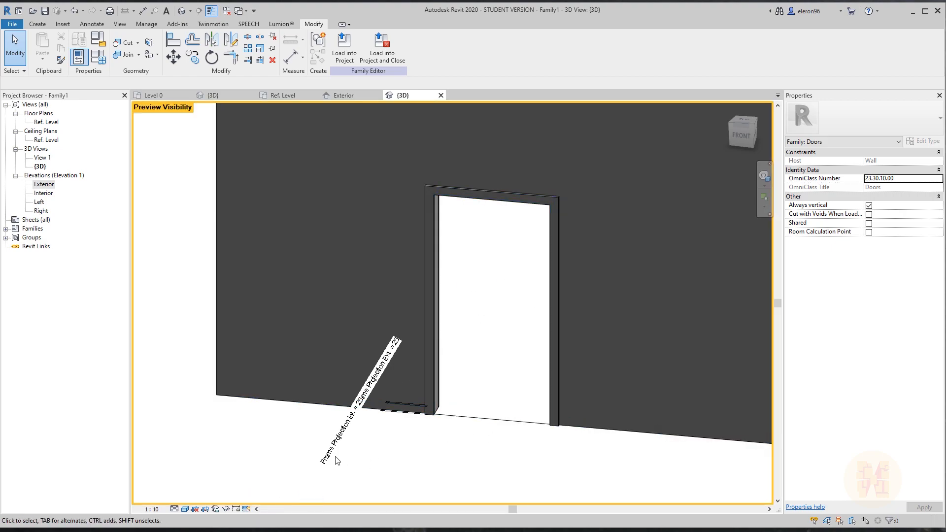
Check the panel at Coarse, Fine, then Coarse detail, and switch to the Ref. Level plan.
{"action": "left_click", "coordinate": [176, 509]}
{"action": "left_click", "coordinate": [186, 477]}
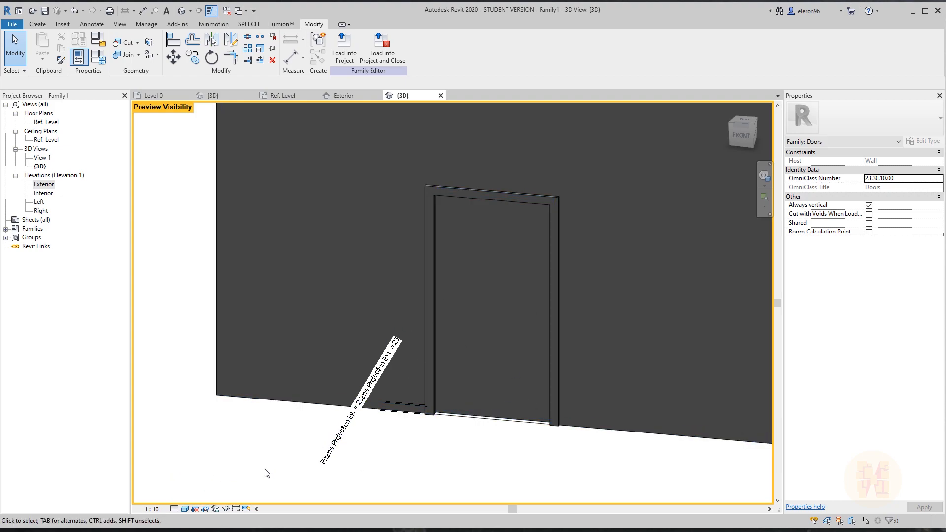
{"action": "left_click", "coordinate": [174, 509]}
{"action": "left_click", "coordinate": [187, 498]}
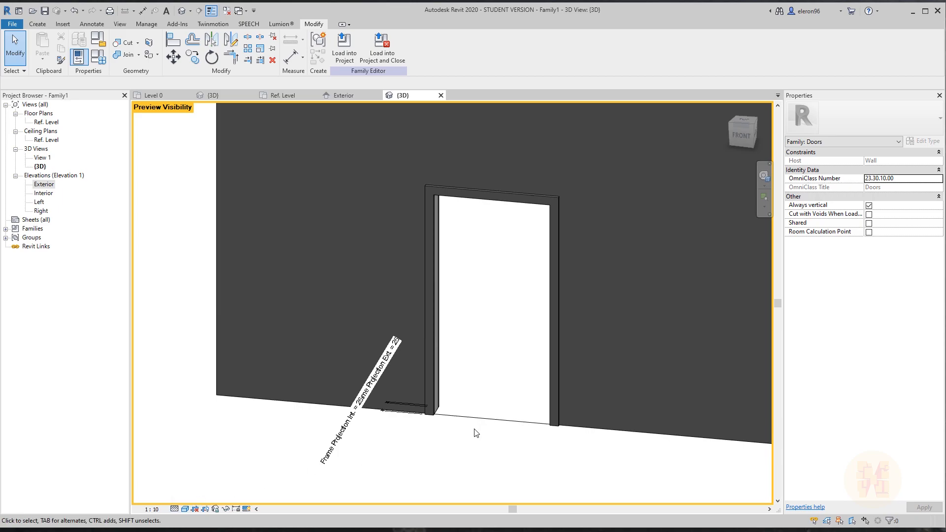
{"action": "left_click", "coordinate": [175, 510]}
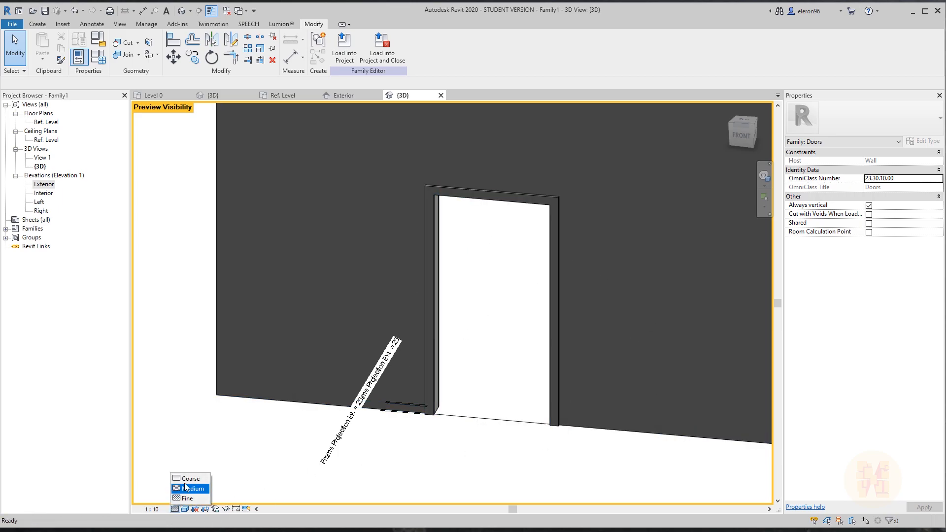
{"action": "left_click", "coordinate": [187, 476]}
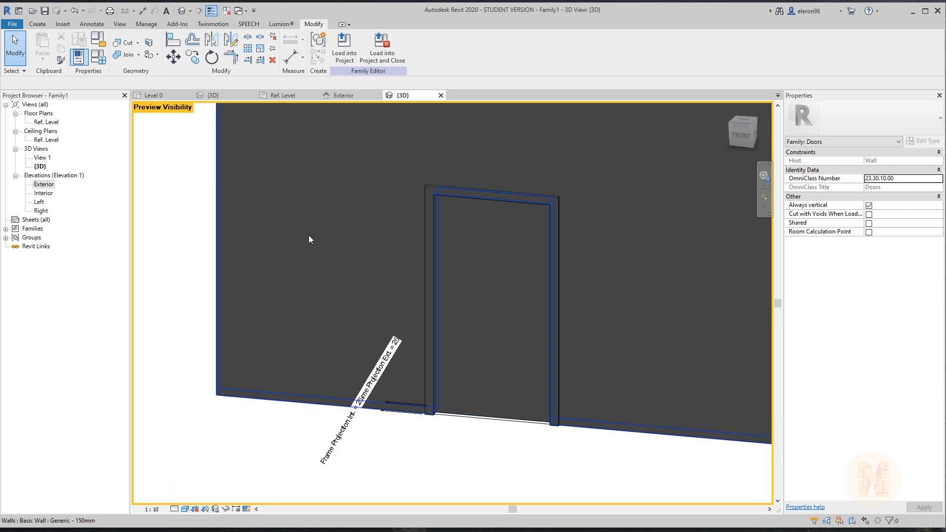
{"action": "left_click", "coordinate": [291, 96]}
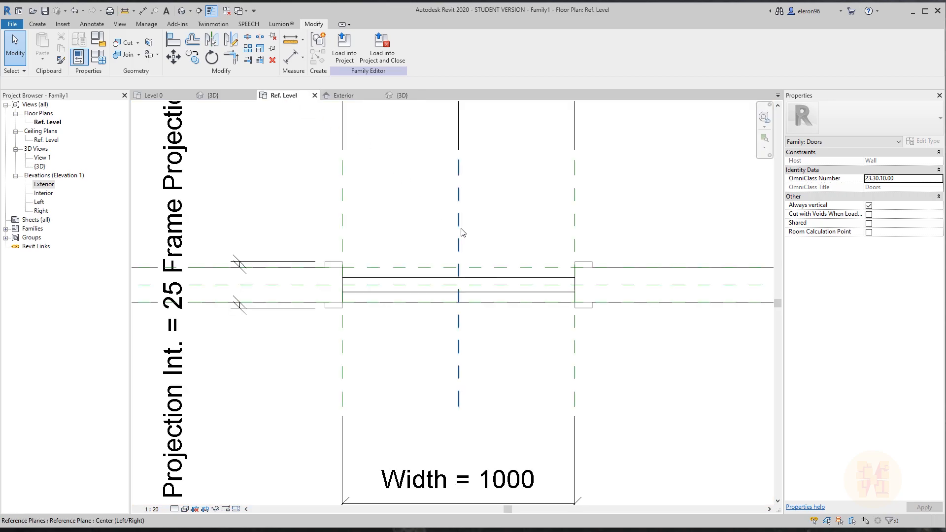
Frame the door opening, then try a model line and a centre-ends arc, cancelling both.
{"action": "scroll", "coordinate": [329, 176], "scroll_direction": "up", "scroll_amount": 3}
{"action": "middle_click_drag", "start_coordinate": [370, 169], "coordinate": [374, 193]}
{"action": "left_click", "coordinate": [38, 23]}
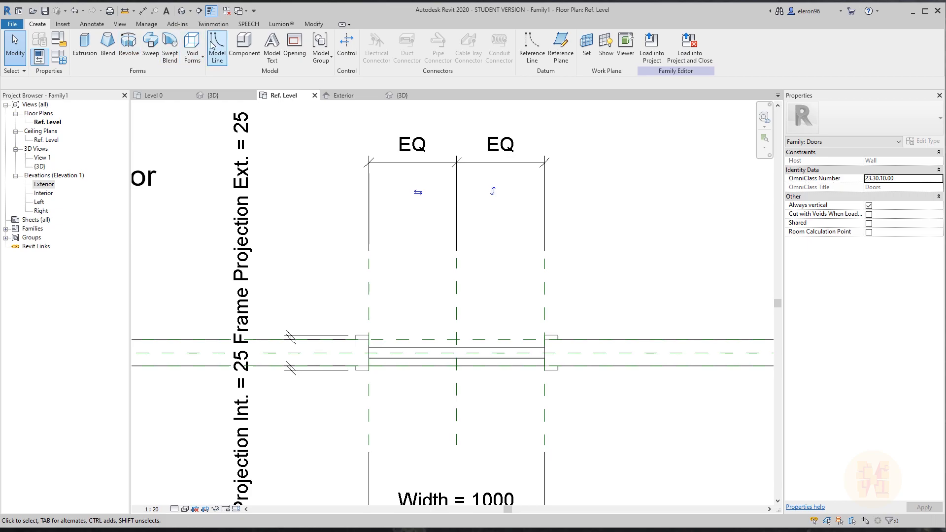
{"action": "left_click", "coordinate": [544, 348]}
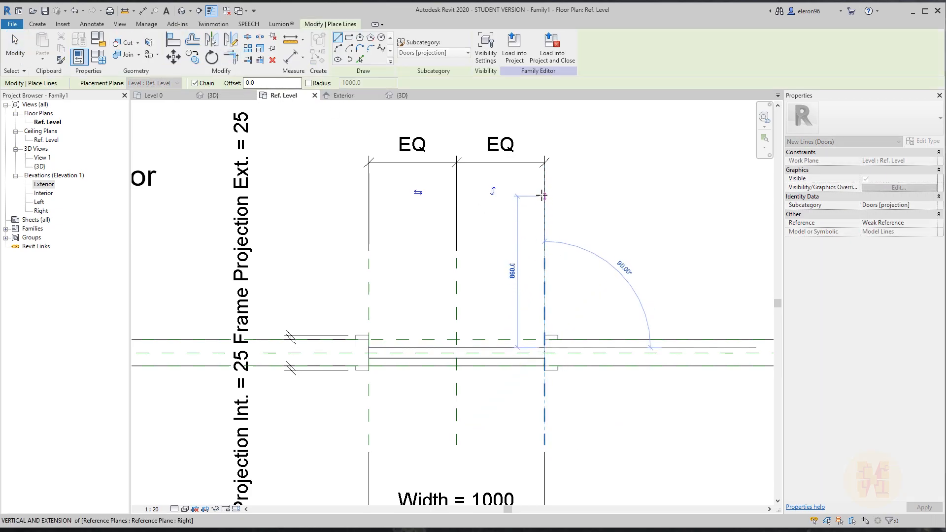
{"action": "key", "text": "Escape"}
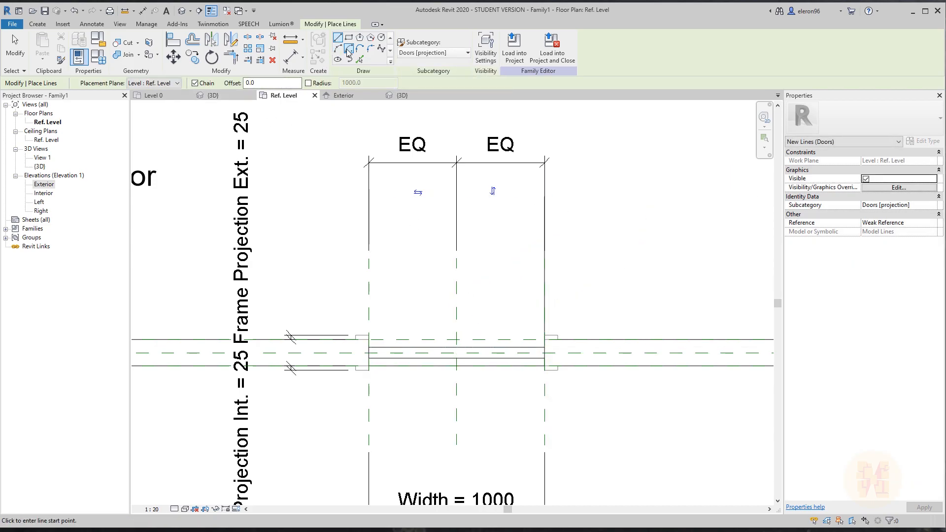
{"action": "left_click", "coordinate": [348, 48]}
{"action": "left_click", "coordinate": [368, 347]}
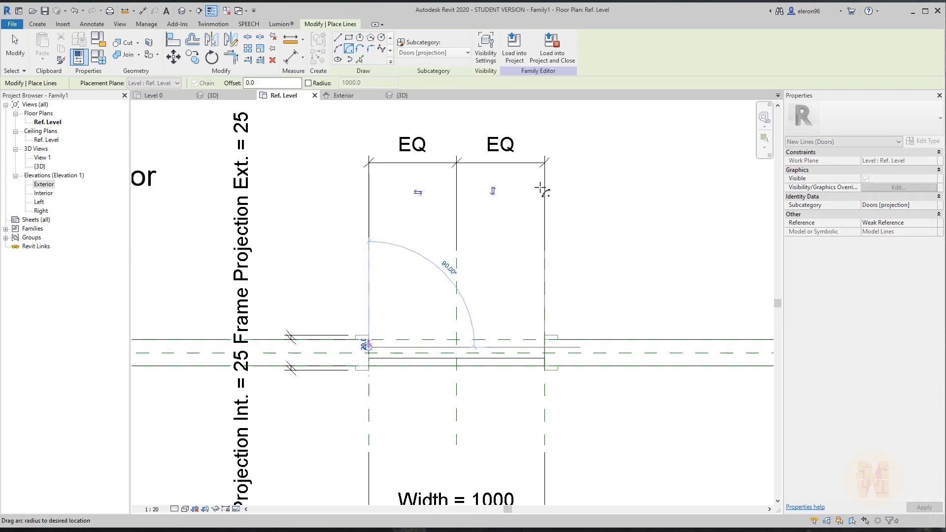
{"action": "key", "text": "Escape"}
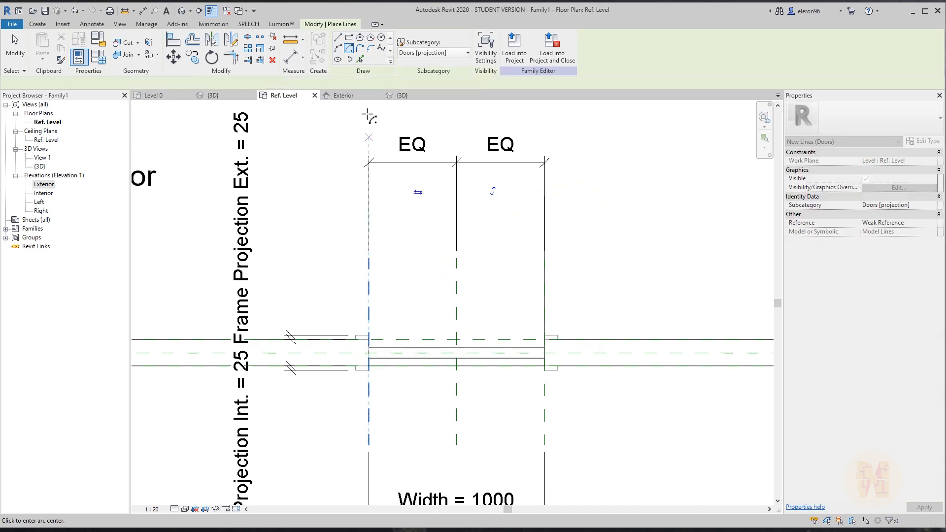
Draw a Start-End-Radius swing arc from the left jamb to the panel top, then select the panel line.
{"action": "left_click", "coordinate": [337, 48]}
{"action": "left_click", "coordinate": [369, 347]}
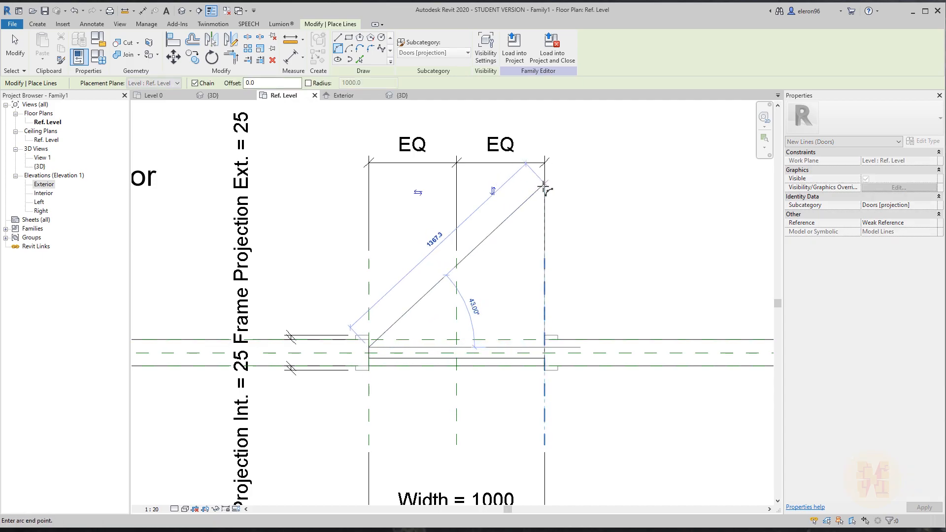
{"action": "left_click", "coordinate": [544, 196]}
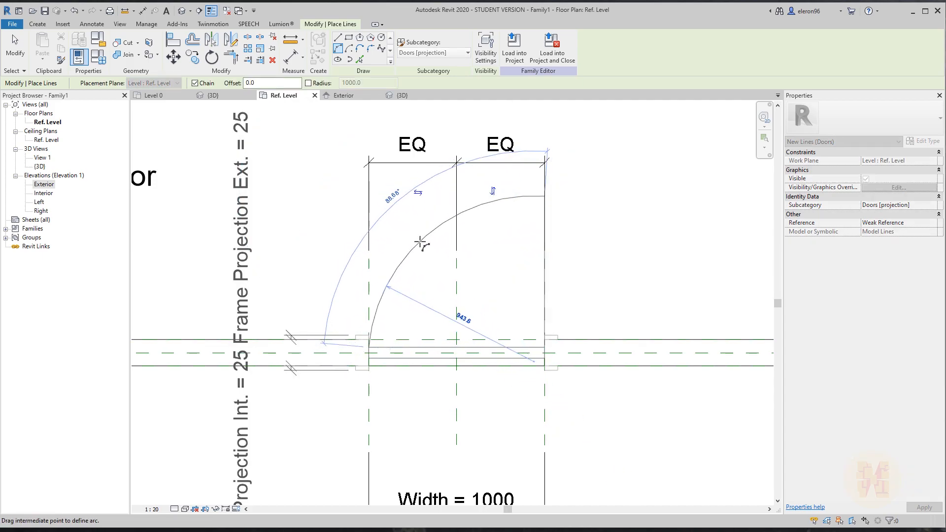
{"action": "left_click", "coordinate": [426, 246]}
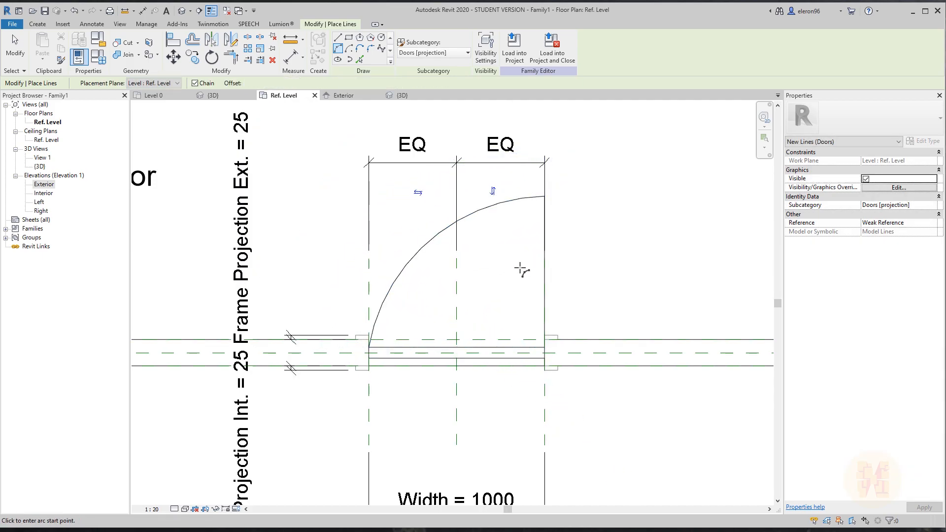
{"action": "key", "text": "Escape"}
{"action": "key", "text": "Escape"}
{"action": "middle_click_drag", "start_coordinate": [550, 246], "coordinate": [534, 249]}
{"action": "left_click", "coordinate": [528, 245]}
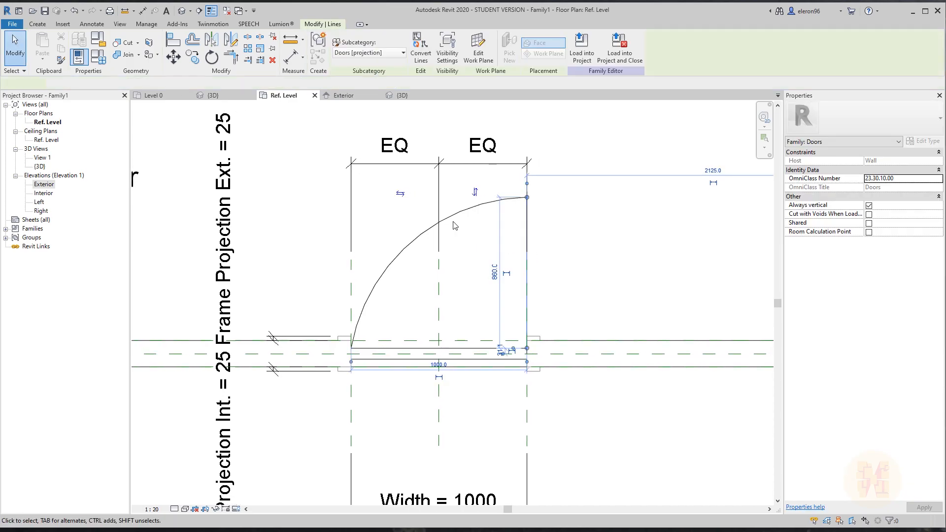
Change the Detail Levels visibility of the selected panel line and swing arc.
{"action": "left_click", "coordinate": [456, 210], "text": "ctrl"}
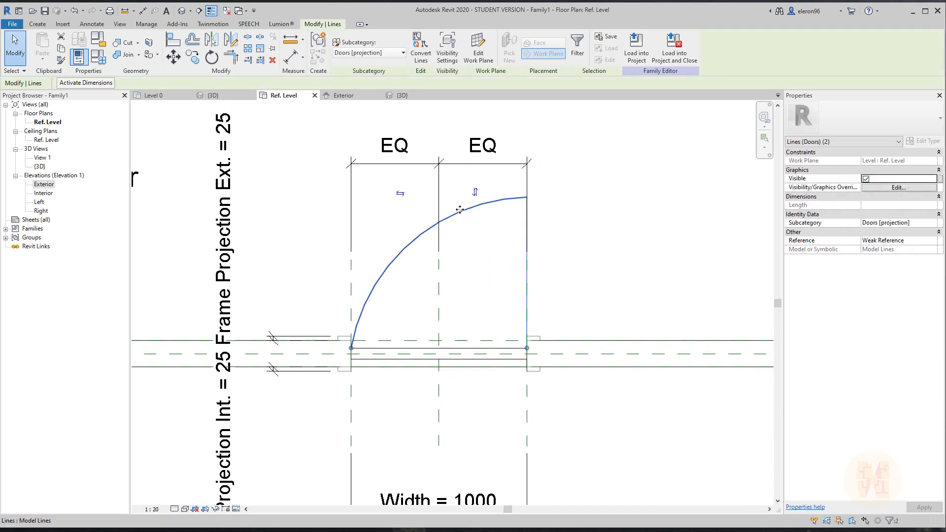
{"action": "left_click", "coordinate": [447, 48]}
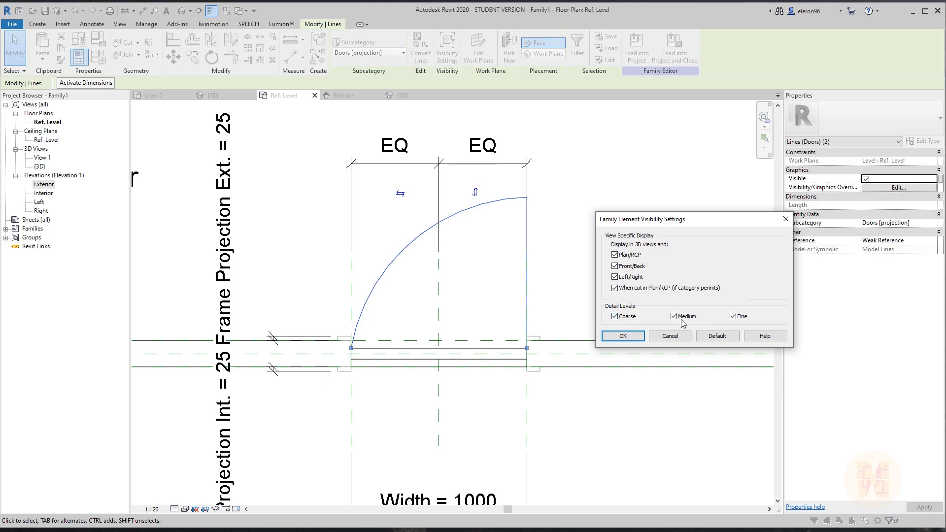
{"action": "left_click", "coordinate": [621, 336]}
{"action": "left_click", "coordinate": [597, 264]}
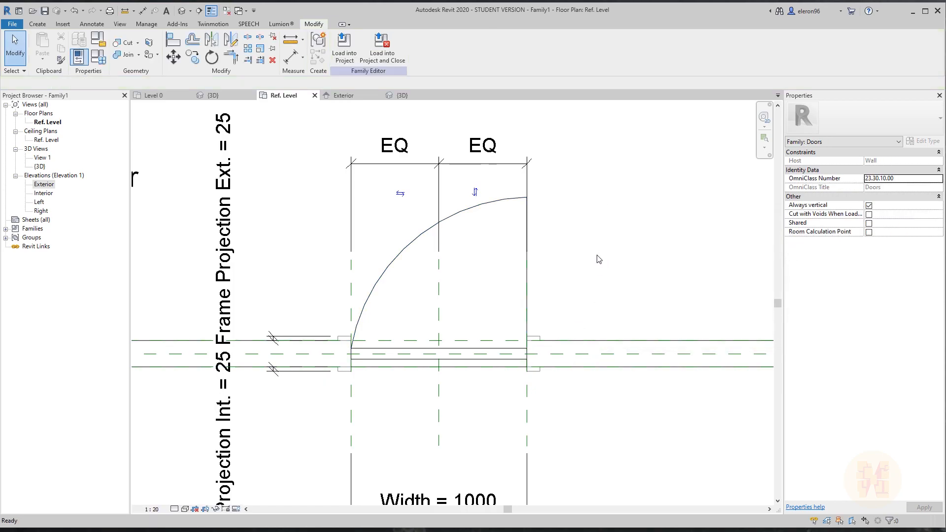
Turn on Preview Visibility in the family's Ref. Level plan.
{"action": "left_click", "coordinate": [237, 509]}
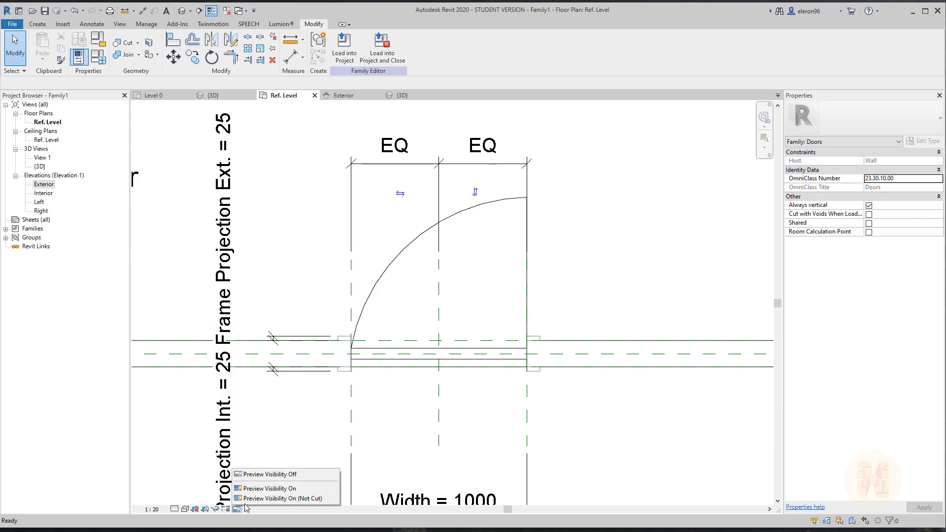
{"action": "left_click", "coordinate": [266, 492]}
{"action": "middle_click_drag", "start_coordinate": [397, 404], "coordinate": [436, 394]}
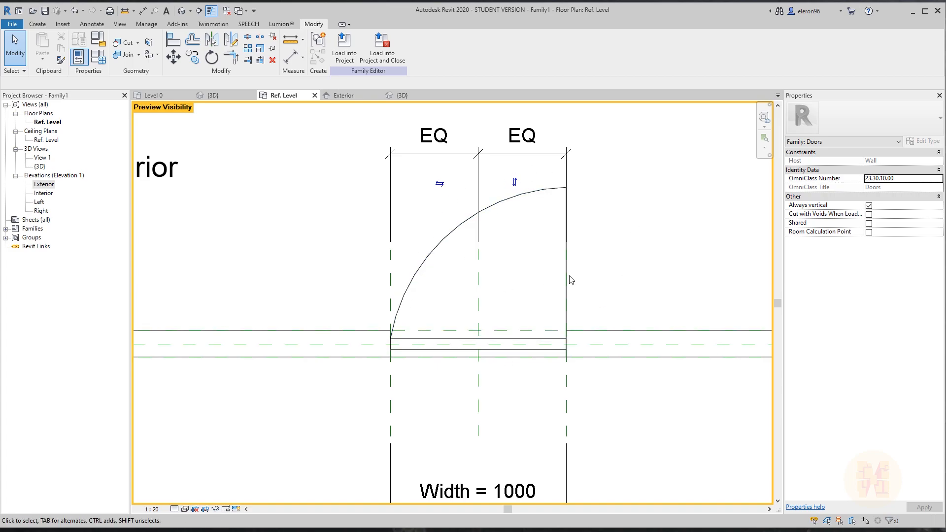
Check the swing lines at Coarse, Fine and Medium detail, then load Family1 into Project1.
{"action": "left_click", "coordinate": [173, 509]}
{"action": "left_click", "coordinate": [191, 477]}
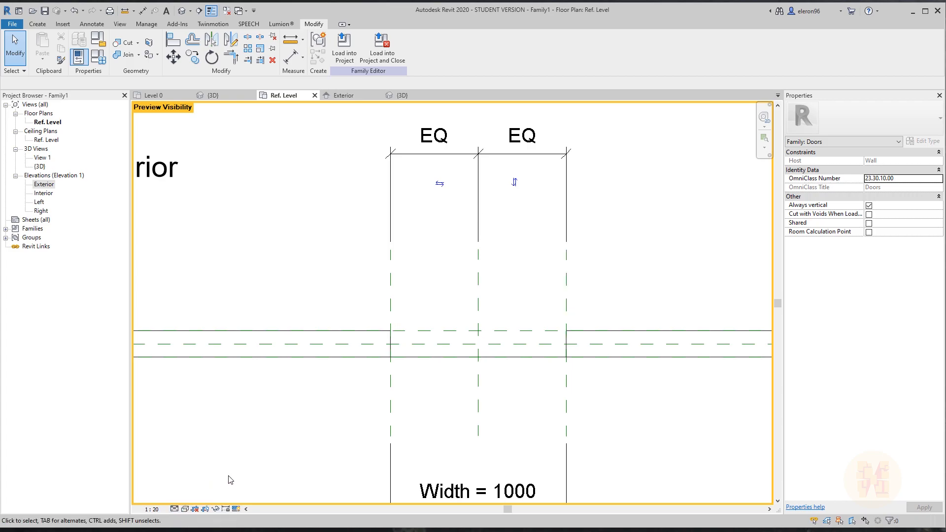
{"action": "left_click", "coordinate": [175, 508]}
{"action": "left_click", "coordinate": [186, 498]}
{"action": "left_click", "coordinate": [174, 508]}
{"action": "left_click", "coordinate": [190, 487]}
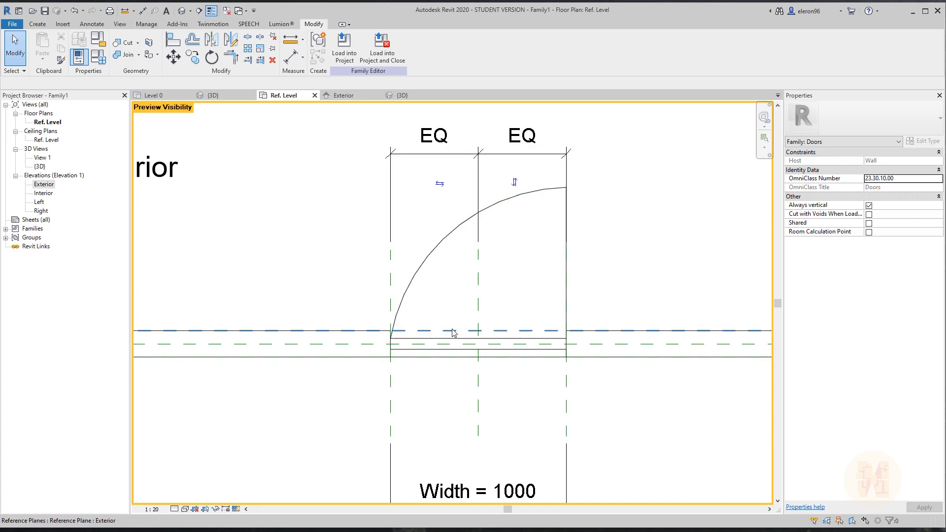
{"action": "middle_click_drag", "start_coordinate": [460, 335], "coordinate": [491, 351]}
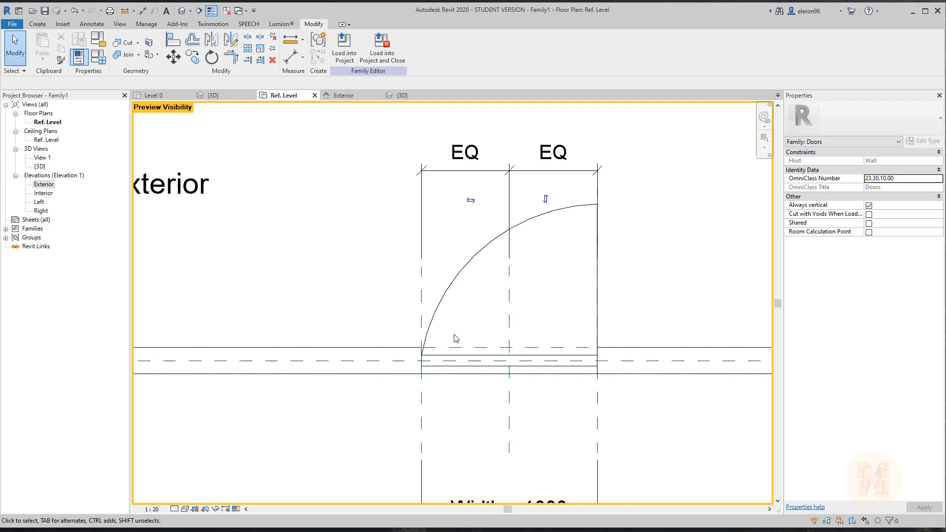
{"action": "left_click", "coordinate": [175, 509]}
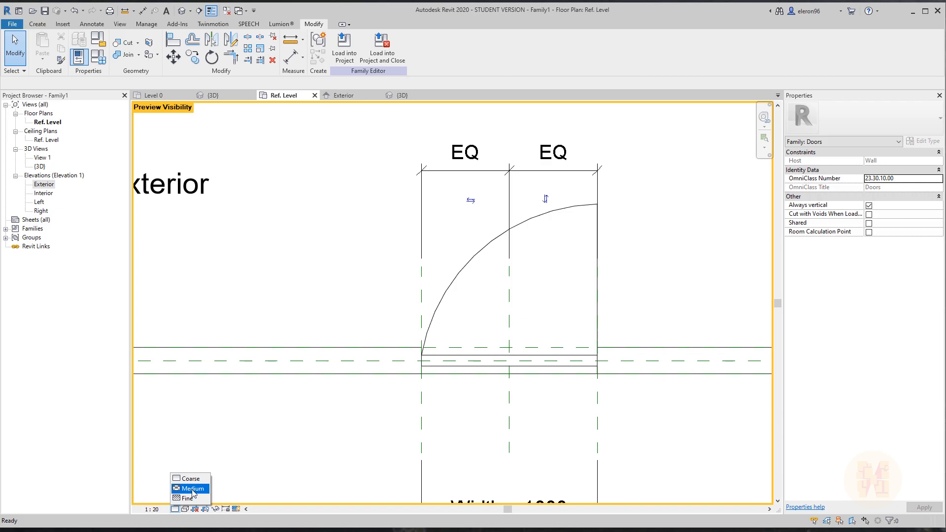
{"action": "left_click", "coordinate": [340, 290]}
{"action": "left_click", "coordinate": [342, 51]}
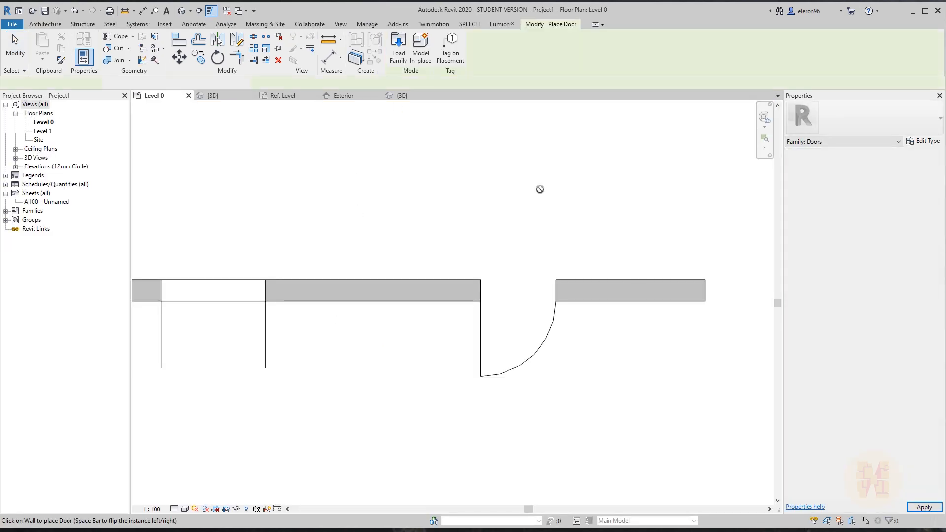
Place a second door in the Level 0 wall and view it at Medium, then Fine detail.
{"action": "middle_click_drag", "start_coordinate": [400, 264], "coordinate": [530, 252]}
{"action": "left_click", "coordinate": [502, 278]}
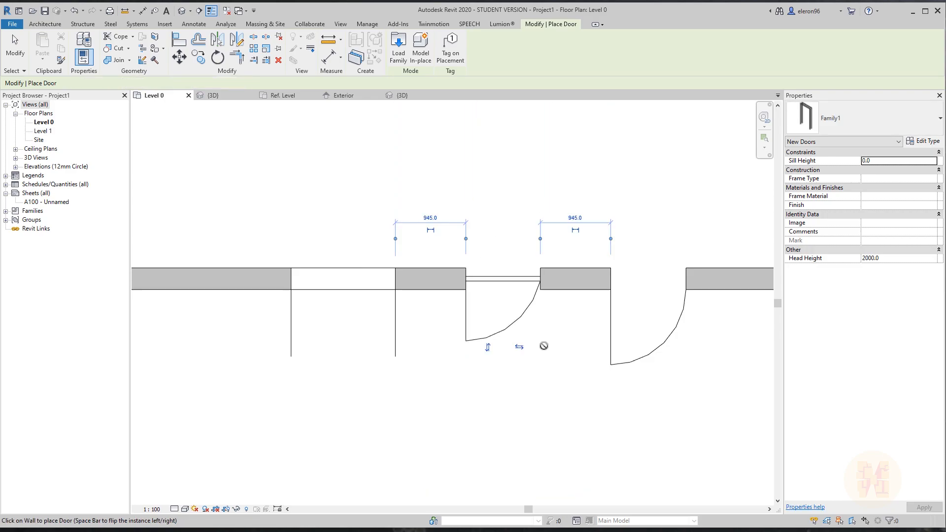
{"action": "key", "text": "Escape"}
{"action": "key", "text": "Escape"}
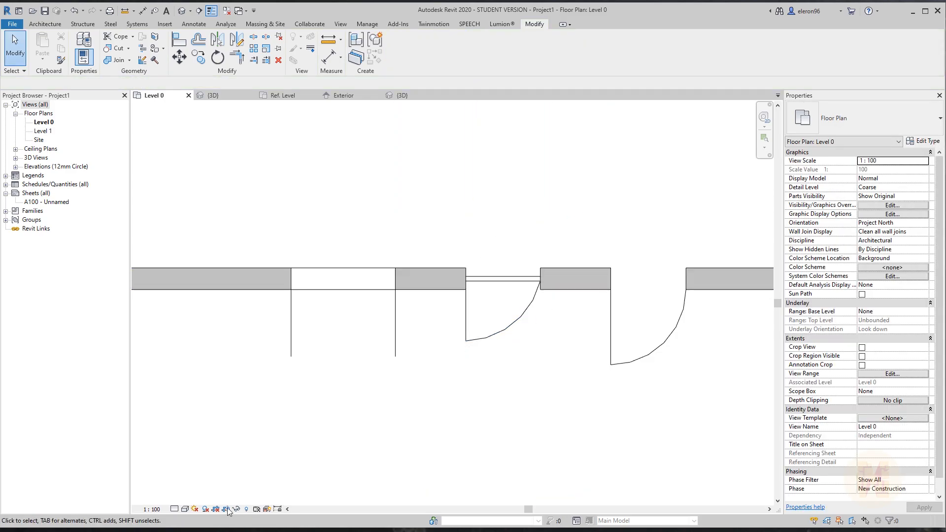
{"action": "left_click", "coordinate": [173, 509]}
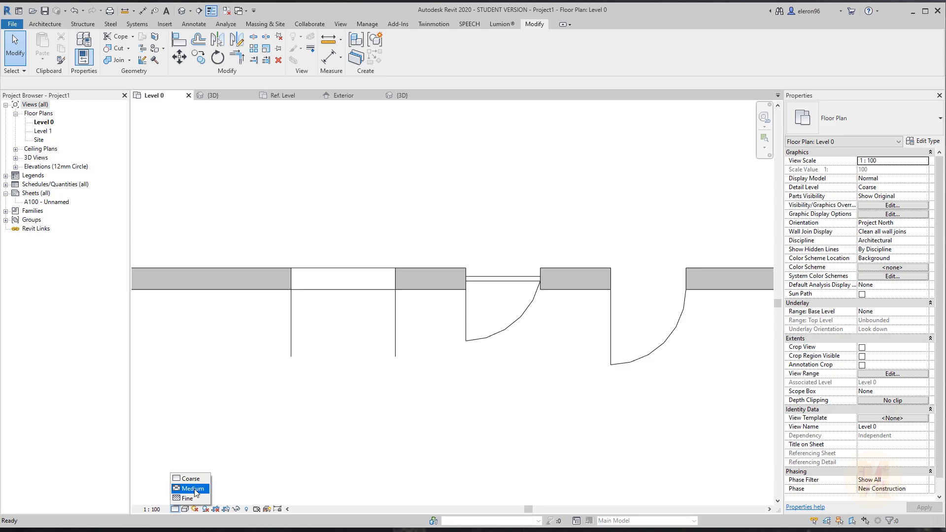
{"action": "left_click", "coordinate": [191, 488]}
{"action": "left_click", "coordinate": [173, 508]}
{"action": "left_click", "coordinate": [191, 498]}
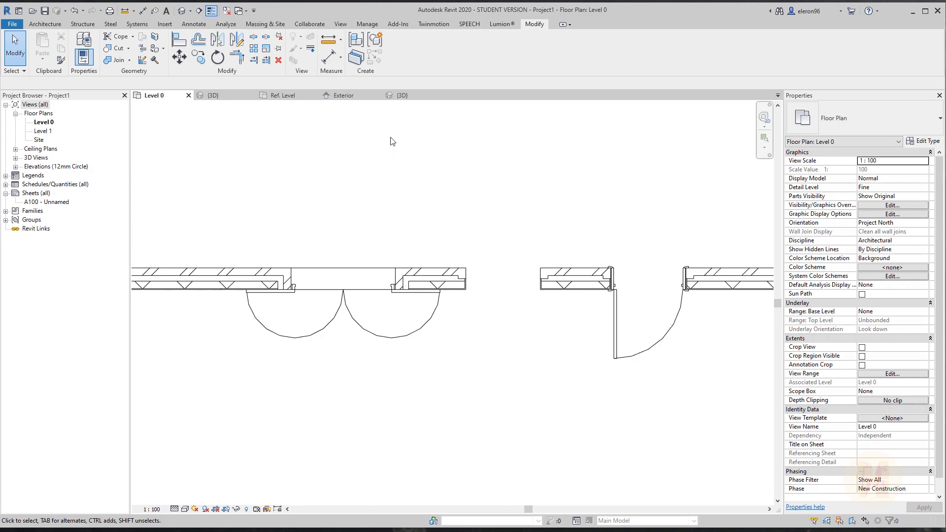
Switch back to Family1's Ref. Level plan and bring up the Preview Visibility options.
{"action": "left_click", "coordinate": [281, 95]}
{"action": "middle_click_drag", "start_coordinate": [509, 305], "coordinate": [537, 338]}
{"action": "left_click", "coordinate": [236, 509]}
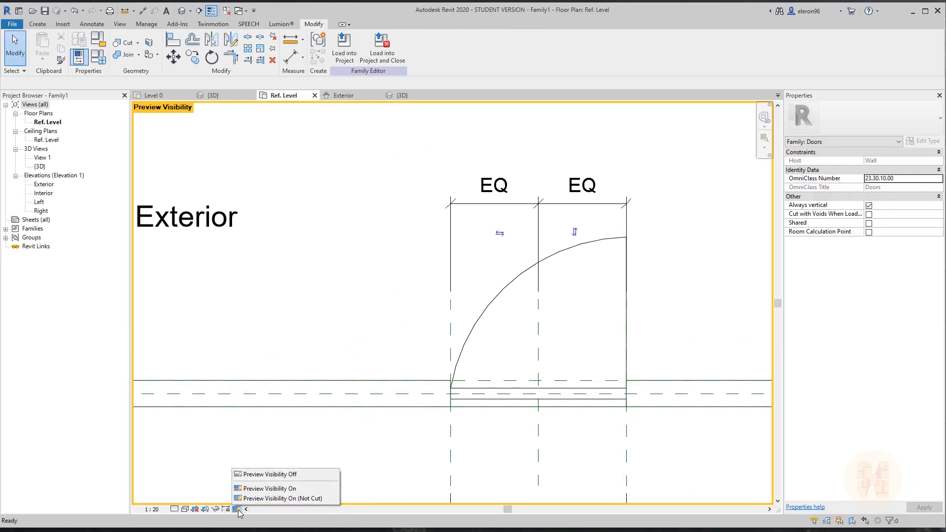
Turn Preview Visibility off and temporarily hide the swing arc and jamb line.
{"action": "left_click", "coordinate": [267, 474]}
{"action": "middle_click_drag", "start_coordinate": [539, 323], "coordinate": [467, 323]}
{"action": "left_click", "coordinate": [430, 291]}
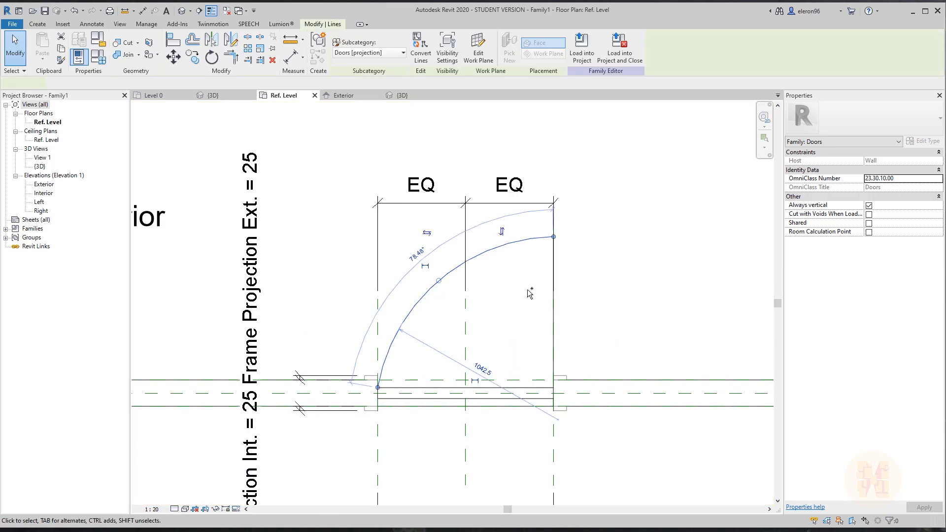
{"action": "left_click", "coordinate": [553, 282], "text": "ctrl"}
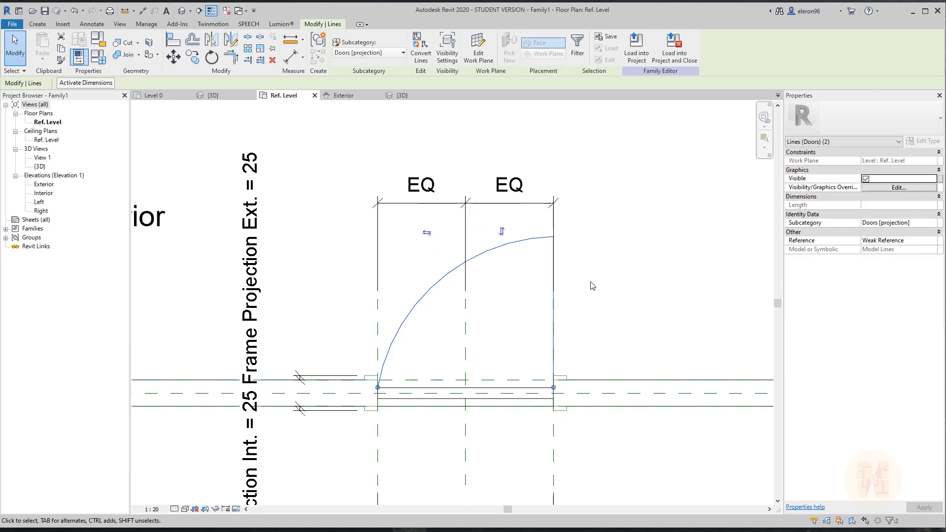
{"action": "key", "text": "h"}
{"action": "key", "text": "h"}
{"action": "middle_click_drag", "start_coordinate": [525, 324], "coordinate": [532, 324]}
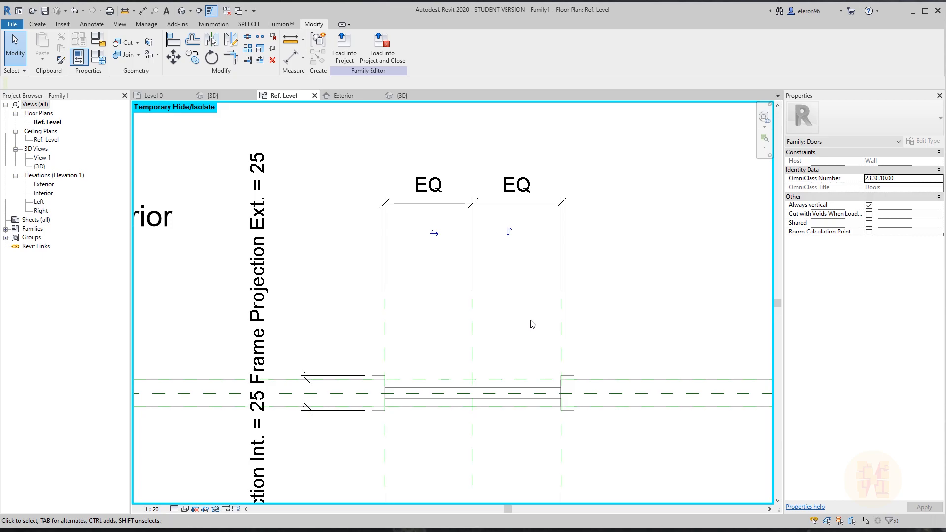
{"action": "scroll", "coordinate": [482, 339], "scroll_direction": "up", "scroll_amount": 3}
{"action": "middle_click_drag", "start_coordinate": [456, 349], "coordinate": [450, 344]}
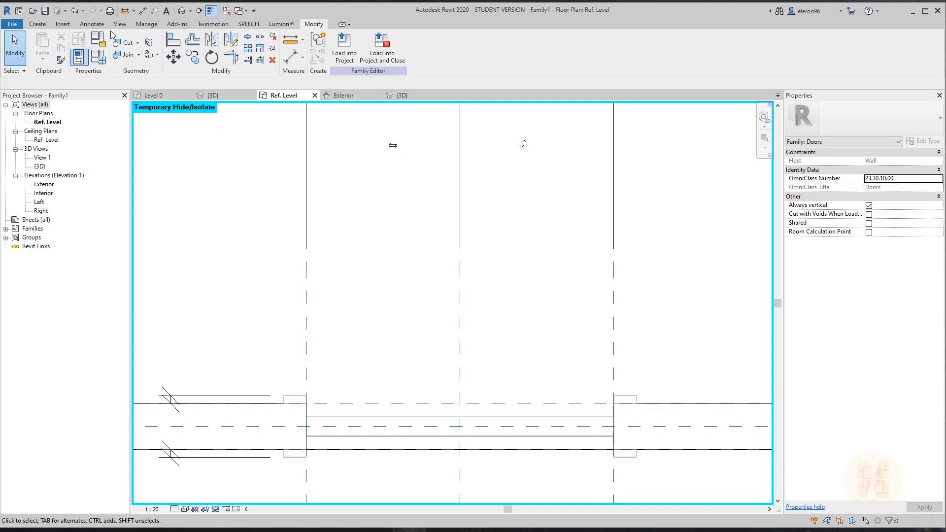
{"action": "left_click", "coordinate": [30, 24]}
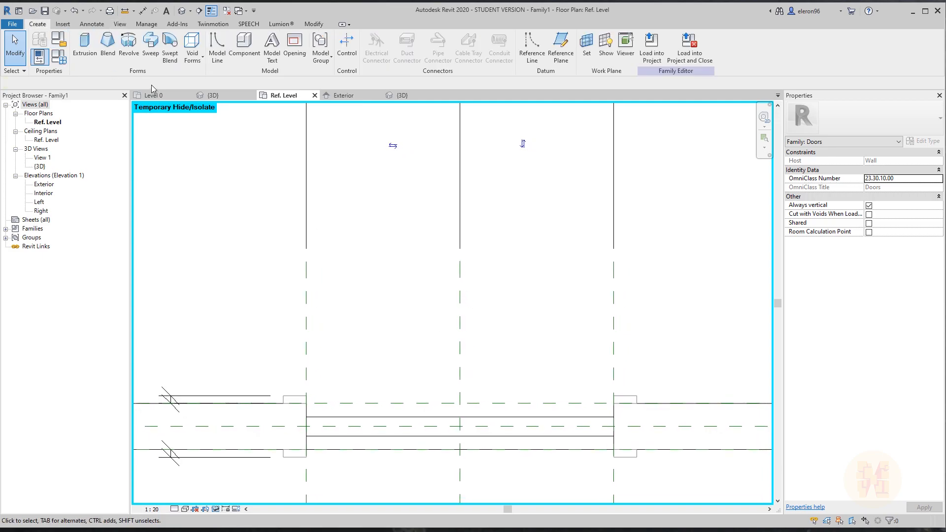
Draw a 40-wide rectangular panel outline at the right jamb, visible only at Medium detail.
{"action": "left_click", "coordinate": [218, 45]}
{"action": "left_click", "coordinate": [613, 417]}
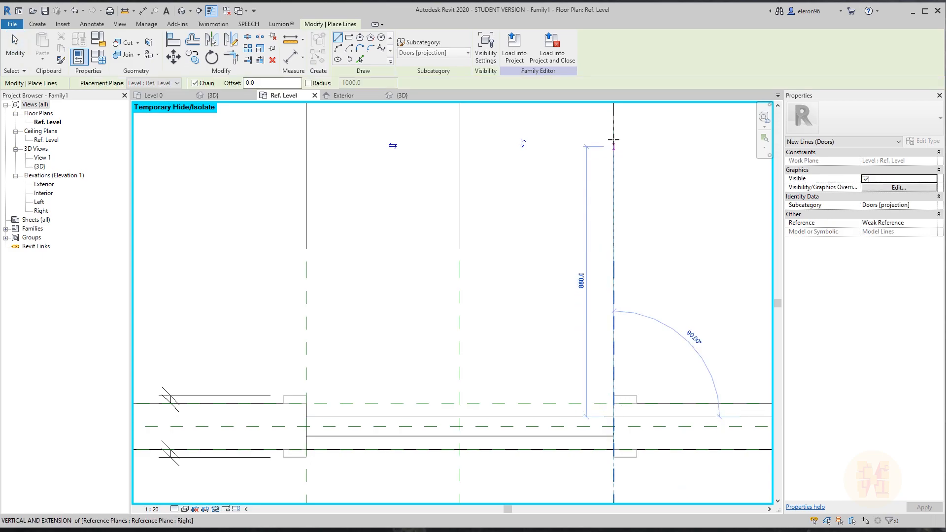
{"action": "left_click", "coordinate": [611, 140]}
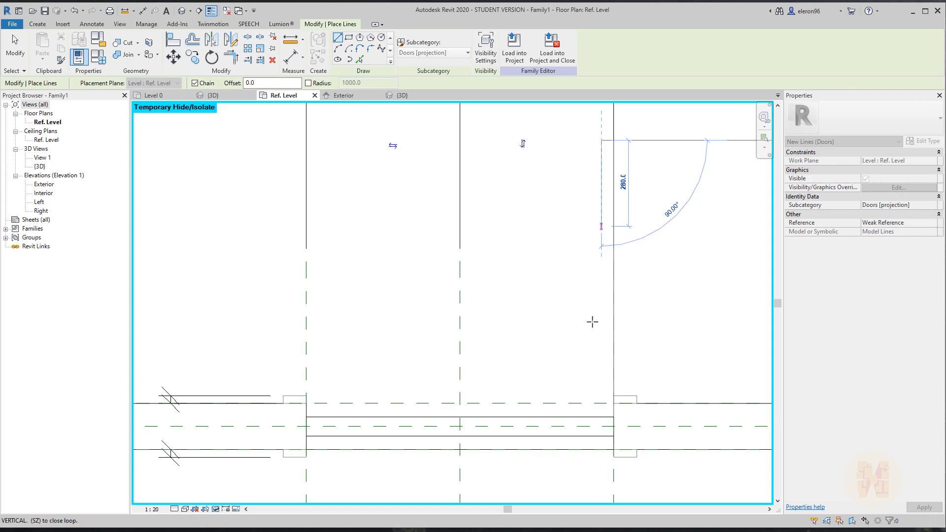
{"action": "left_click", "coordinate": [600, 416]}
{"action": "key", "text": "Escape"}
{"action": "key", "text": "Escape"}
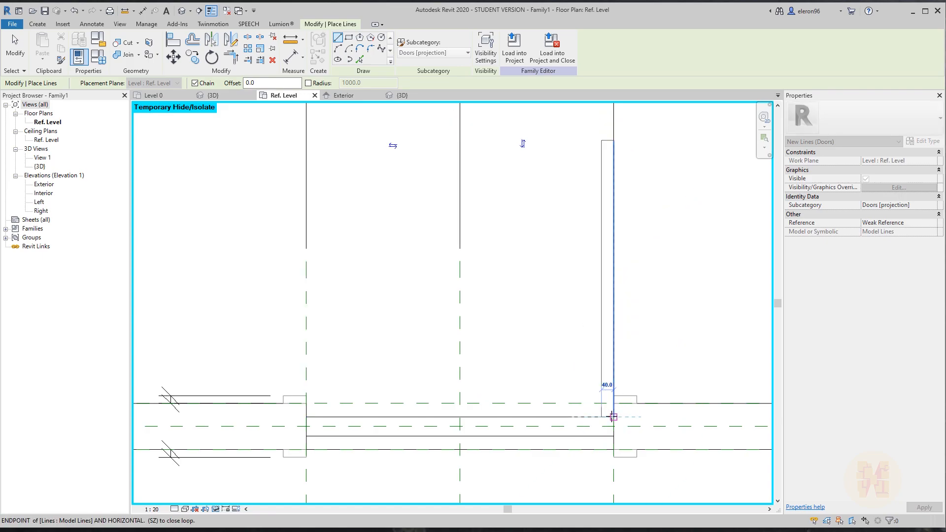
{"action": "left_click_drag", "start_coordinate": [590, 117], "coordinate": [629, 424]}
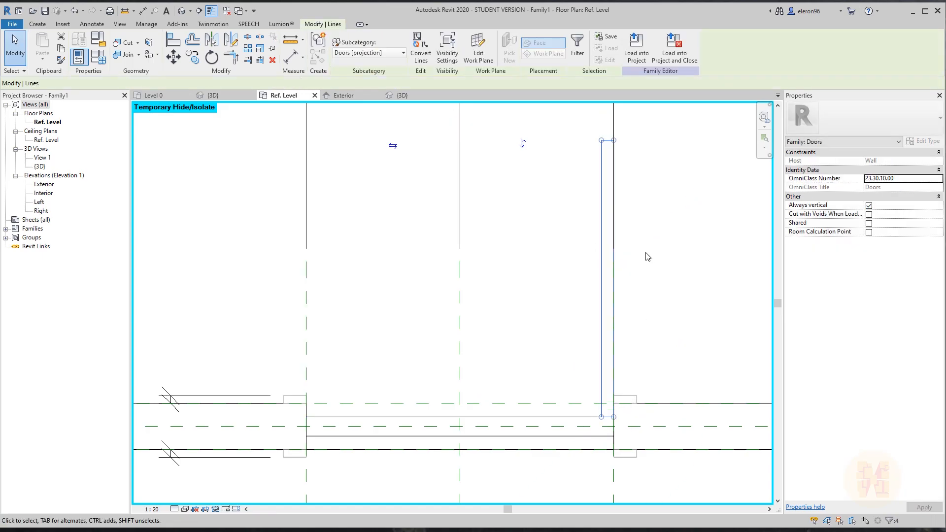
{"action": "left_click", "coordinate": [447, 49]}
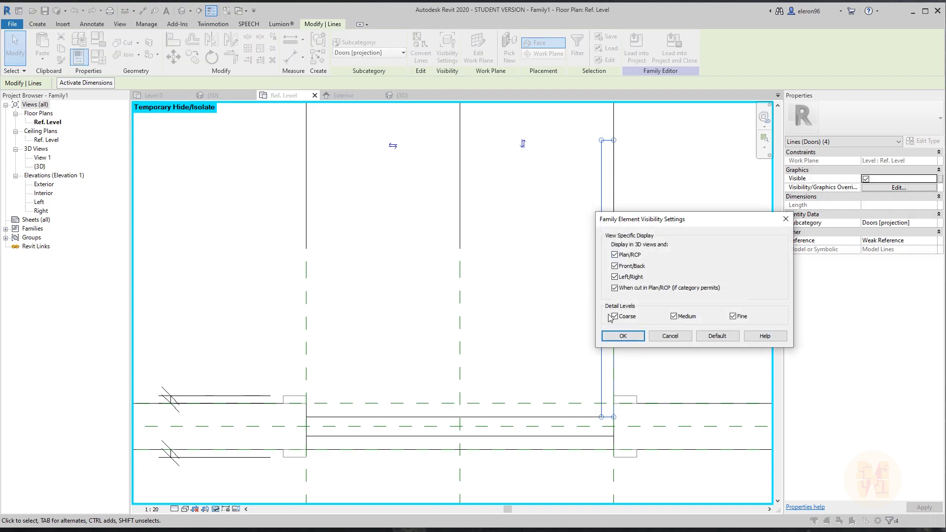
{"action": "left_click", "coordinate": [623, 336]}
{"action": "scroll", "coordinate": [623, 201], "scroll_direction": "up", "scroll_amount": 4}
{"action": "left_click", "coordinate": [559, 194]}
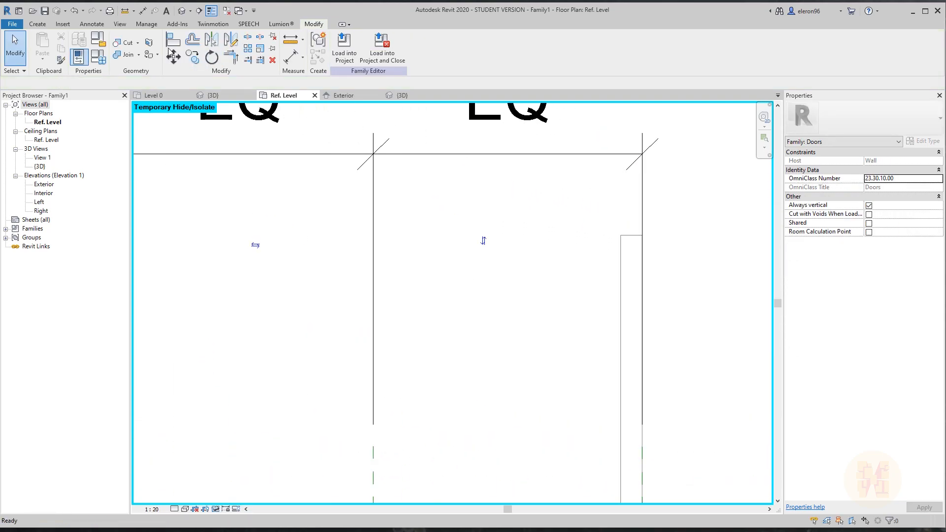
Draw a small handle outline of model lines beside the door panel.
{"action": "left_click", "coordinate": [37, 24]}
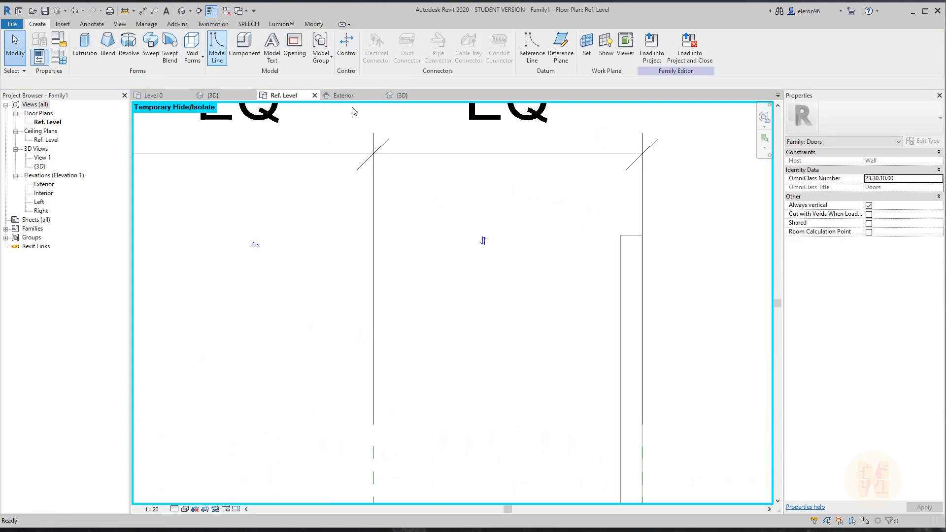
{"action": "left_click", "coordinate": [217, 44]}
{"action": "left_click", "coordinate": [658, 267]}
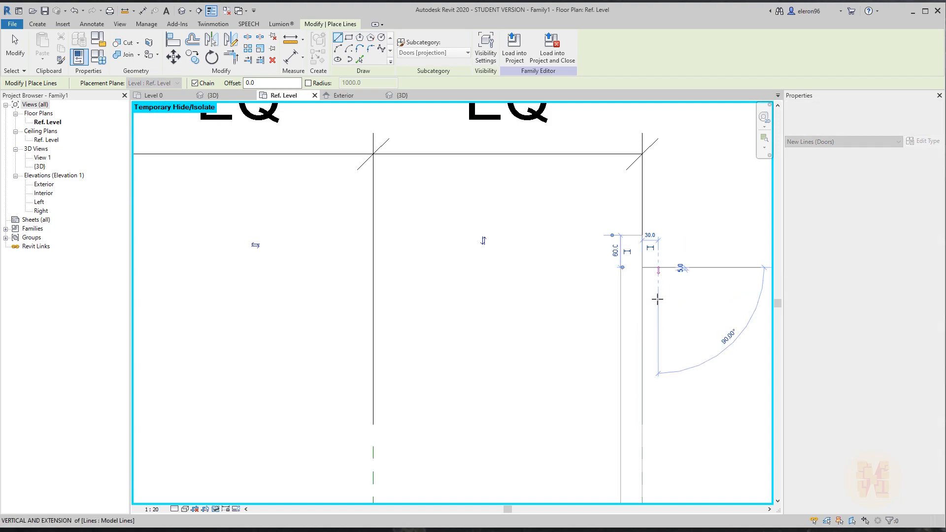
{"action": "left_click", "coordinate": [657, 334]}
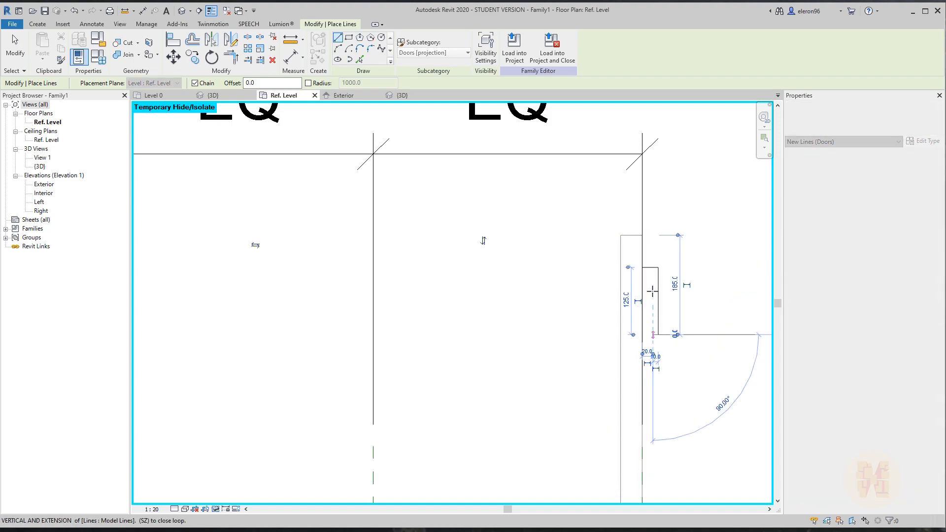
{"action": "left_click", "coordinate": [652, 275]}
{"action": "left_click", "coordinate": [643, 275]}
{"action": "key", "text": "Escape"}
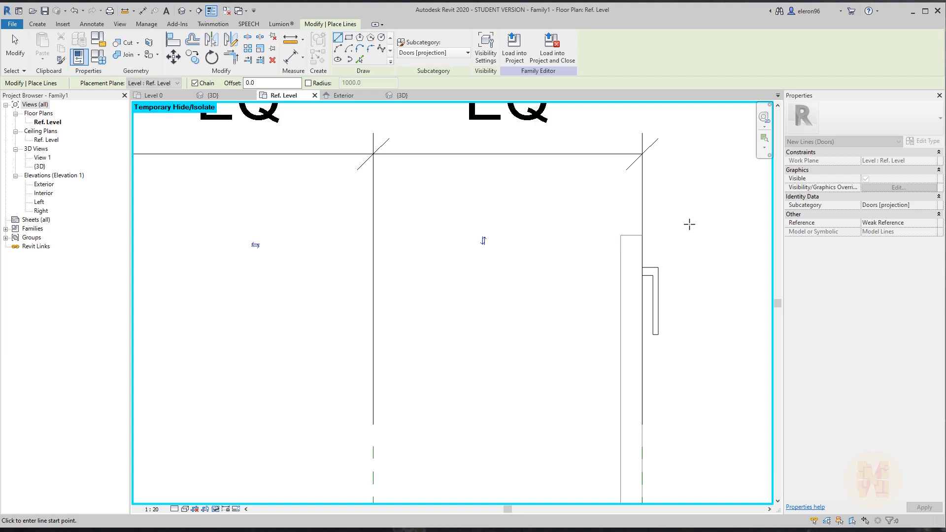
{"action": "scroll", "coordinate": [688, 224], "scroll_direction": "down", "scroll_amount": 1}
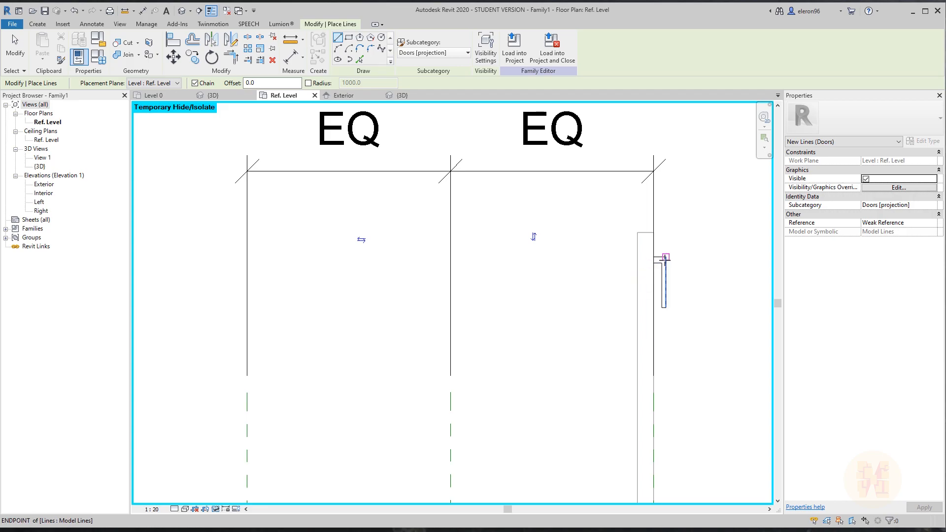
Set the handle lines to display only at Medium detail.
{"action": "key", "text": "Escape"}
{"action": "left_click_drag", "start_coordinate": [612, 249], "coordinate": [692, 319]}
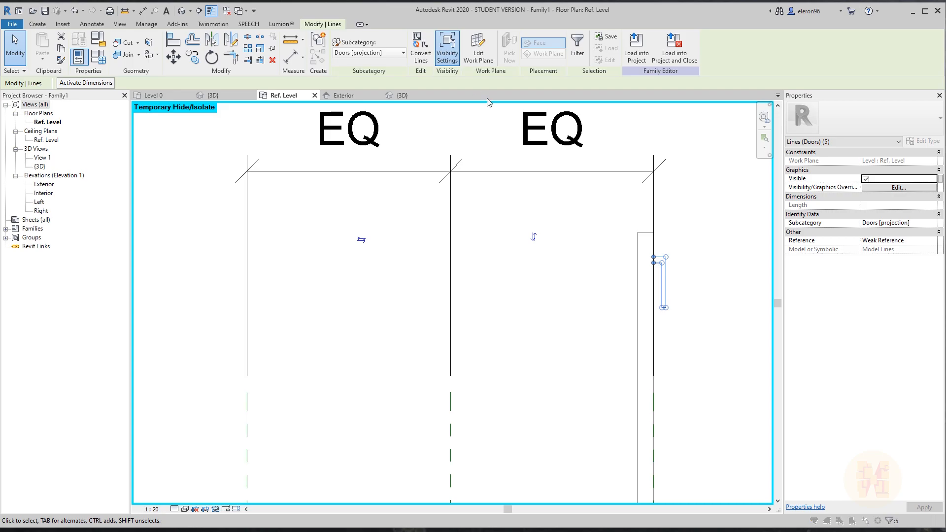
{"action": "left_click", "coordinate": [447, 49]}
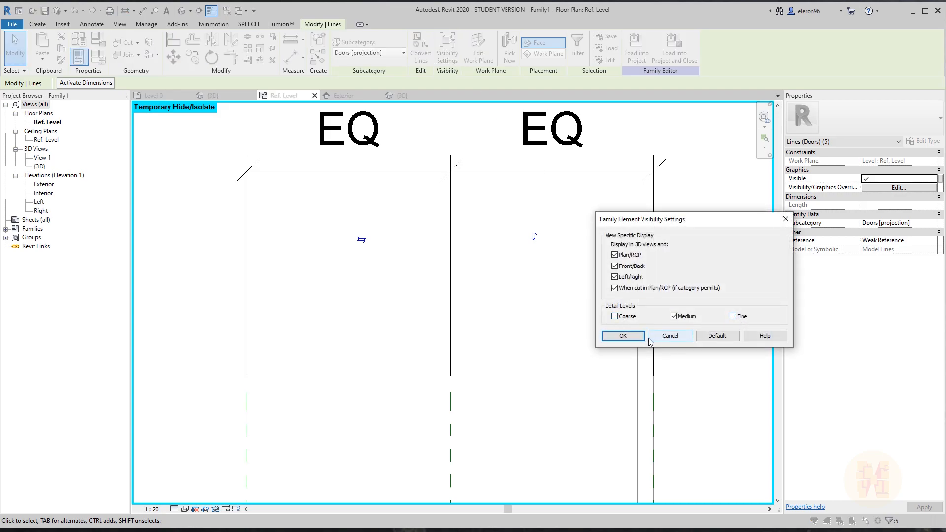
{"action": "left_click", "coordinate": [622, 335]}
{"action": "left_click", "coordinate": [604, 295]}
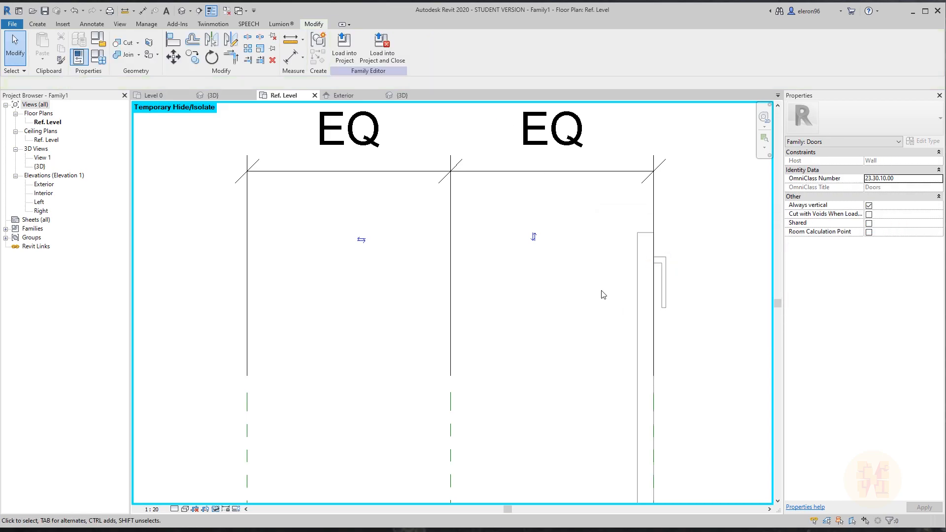
{"action": "scroll", "coordinate": [603, 294], "scroll_direction": "down", "scroll_amount": 2}
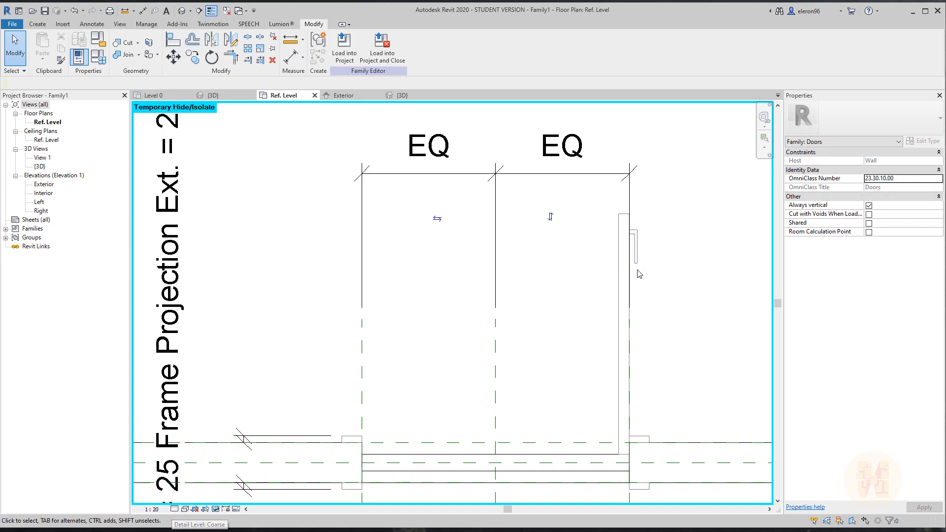
{"action": "left_click", "coordinate": [37, 23]}
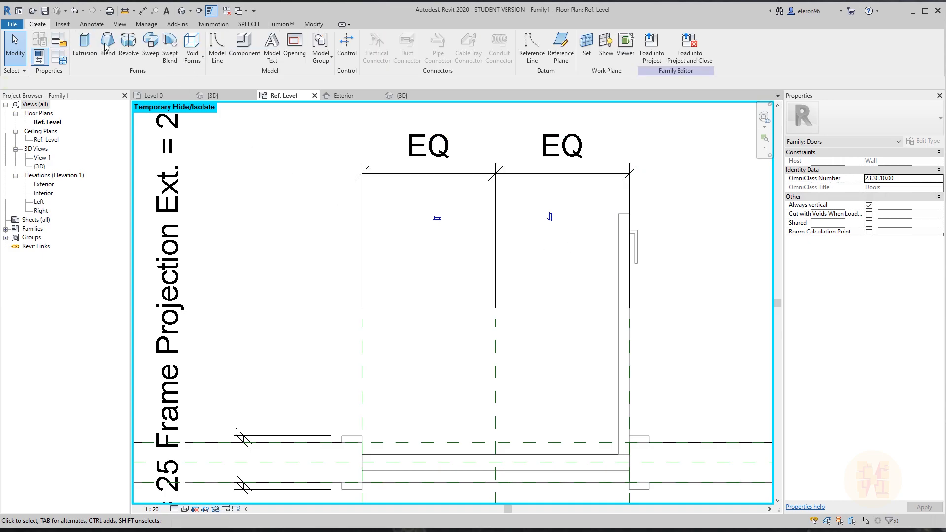
Draw a new Start-End-Radius swing arc from the hinge corner to the top of the panel.
{"action": "left_click", "coordinate": [218, 49]}
{"action": "left_click", "coordinate": [338, 50]}
{"action": "left_click", "coordinate": [362, 436]}
{"action": "left_click", "coordinate": [618, 215]}
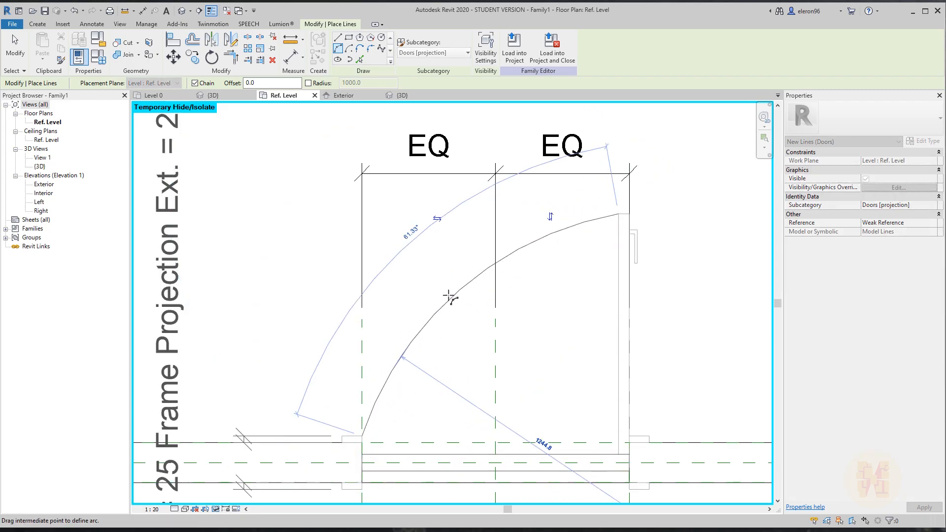
{"action": "left_click", "coordinate": [426, 301]}
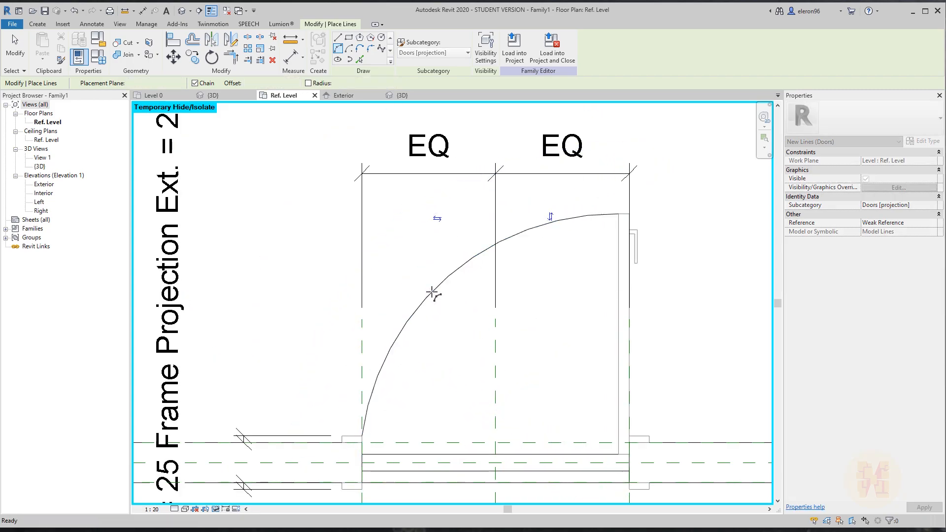
{"action": "key", "text": "Escape"}
{"action": "key", "text": "Escape"}
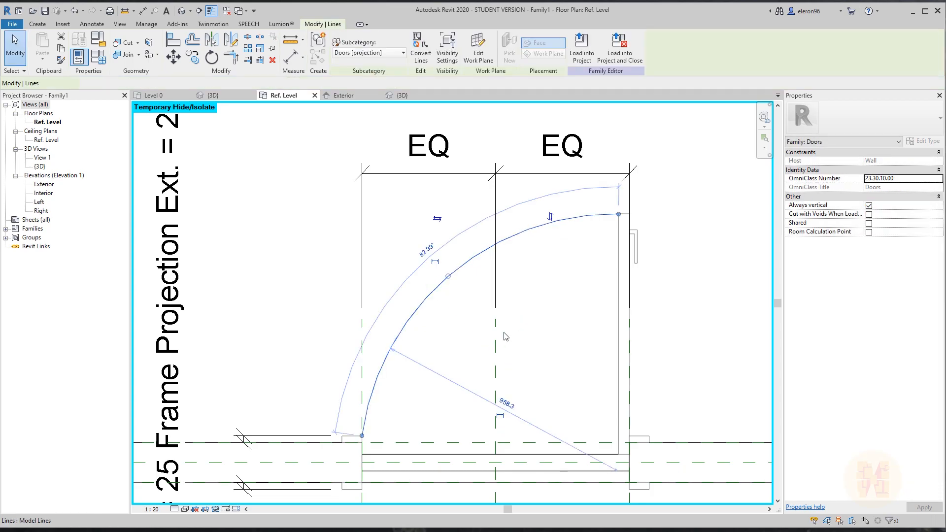
Apply Detail Levels visibility settings to the new swing arc and deselect it.
{"action": "left_click", "coordinate": [433, 298]}
{"action": "left_click", "coordinate": [447, 49]}
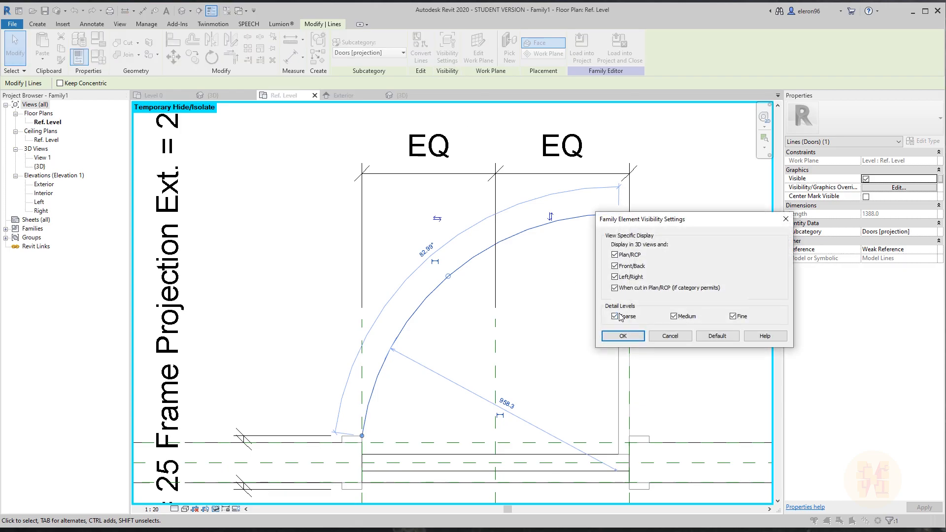
{"action": "left_click", "coordinate": [623, 338]}
{"action": "left_click", "coordinate": [593, 314]}
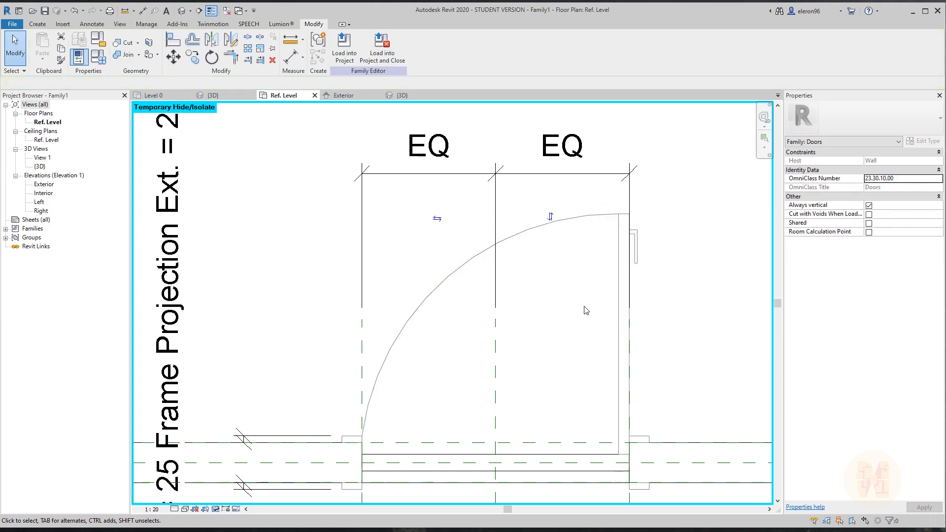
Limit the ten panel, handle and swing lines to Plan/RCP views at Medium detail only.
{"action": "scroll", "coordinate": [576, 265], "scroll_direction": "up", "scroll_amount": 2}
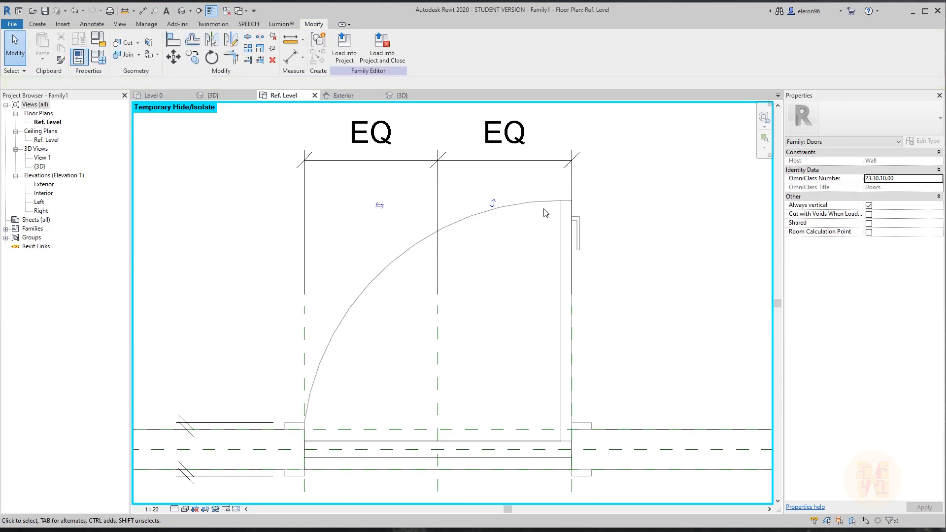
{"action": "scroll", "coordinate": [468, 185], "scroll_direction": "down", "scroll_amount": 1}
{"action": "left_click_drag", "start_coordinate": [228, 178], "coordinate": [627, 291]}
{"action": "left_click_drag", "start_coordinate": [517, 181], "coordinate": [618, 271]}
{"action": "left_click", "coordinate": [477, 203], "text": "ctrl"}
{"action": "left_click", "coordinate": [482, 109], "text": "ctrl"}
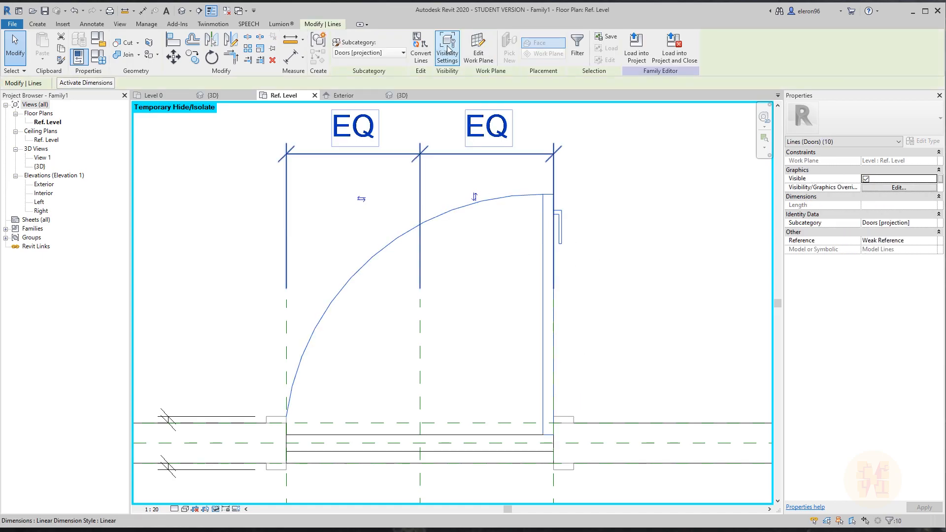
{"action": "left_click", "coordinate": [447, 50]}
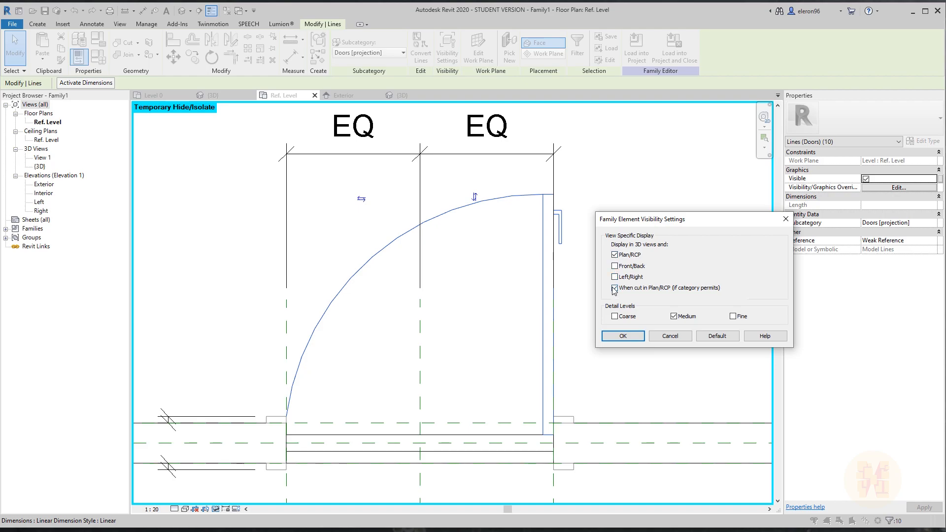
{"action": "left_click", "coordinate": [623, 336]}
{"action": "left_click", "coordinate": [587, 302]}
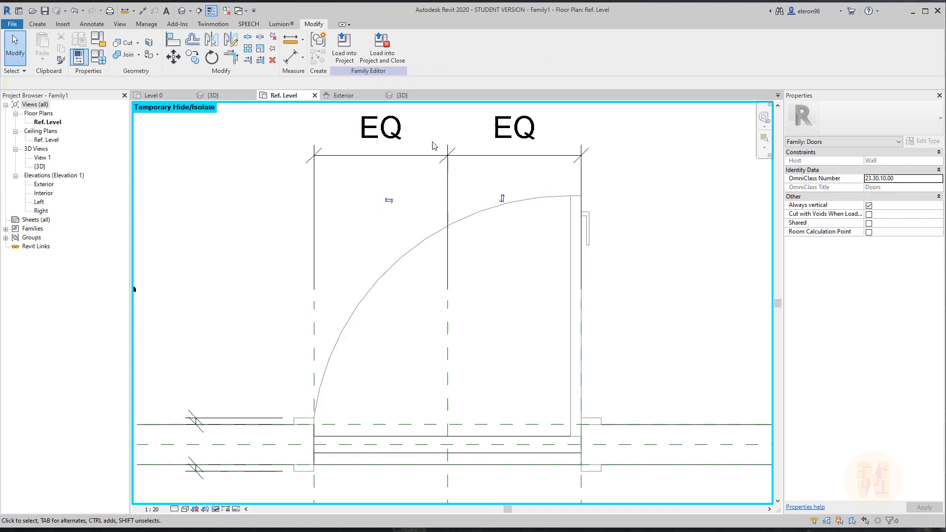
Reload Family1 into Project1, overwriting parameter values, and check the plan at Medium and Fine detail.
{"action": "left_click", "coordinate": [343, 44]}
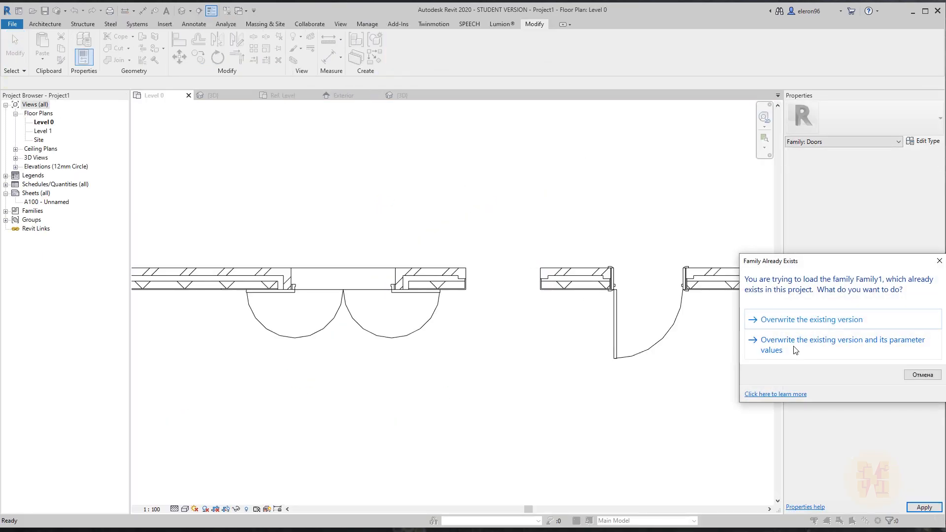
{"action": "left_click", "coordinate": [793, 345]}
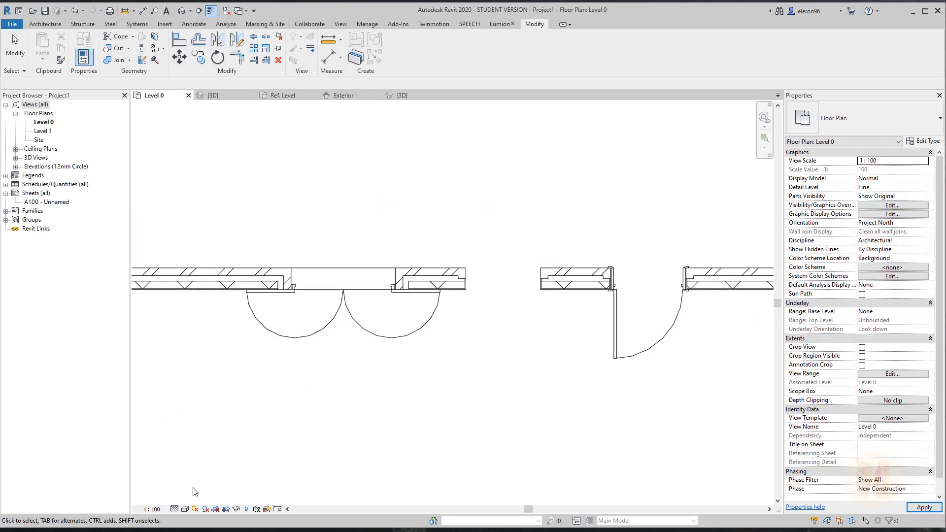
{"action": "left_click", "coordinate": [175, 508]}
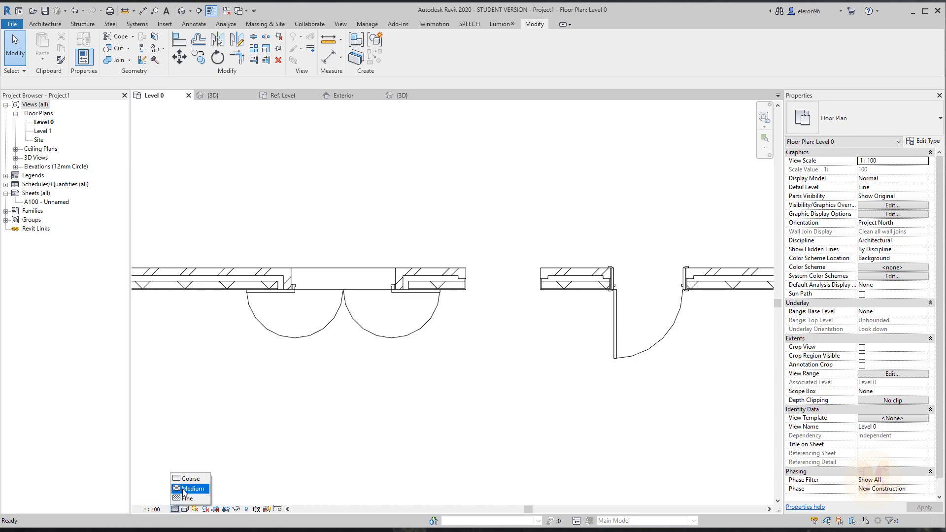
{"action": "left_click", "coordinate": [190, 488]}
{"action": "middle_click_drag", "start_coordinate": [430, 418], "coordinate": [368, 452]}
{"action": "left_click", "coordinate": [176, 508]}
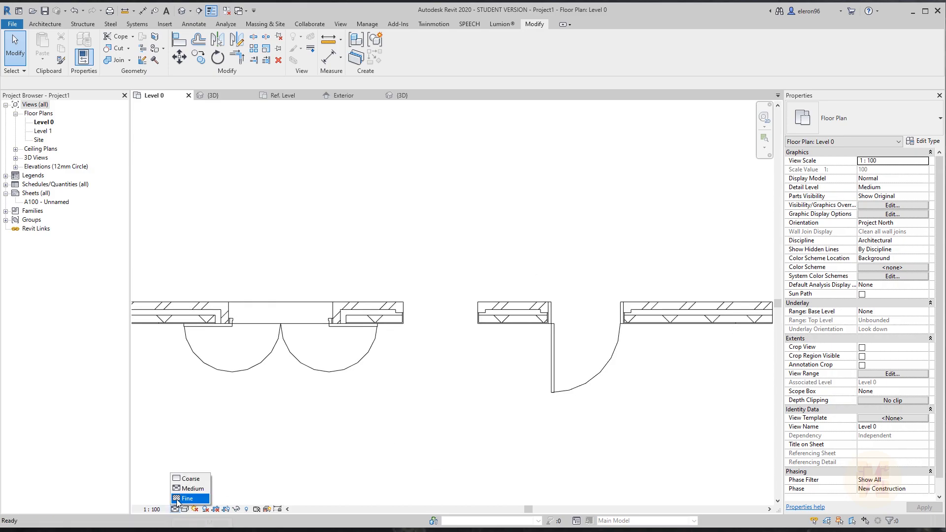
{"action": "left_click", "coordinate": [178, 499]}
Delete the placed door and load Family1 into the project again.
{"action": "left_click", "coordinate": [426, 377]}
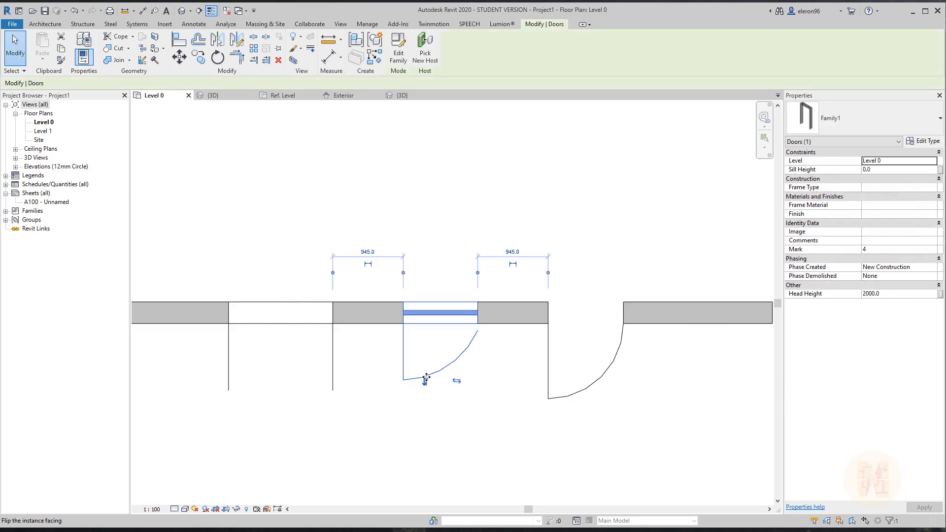
{"action": "key", "text": "Delete"}
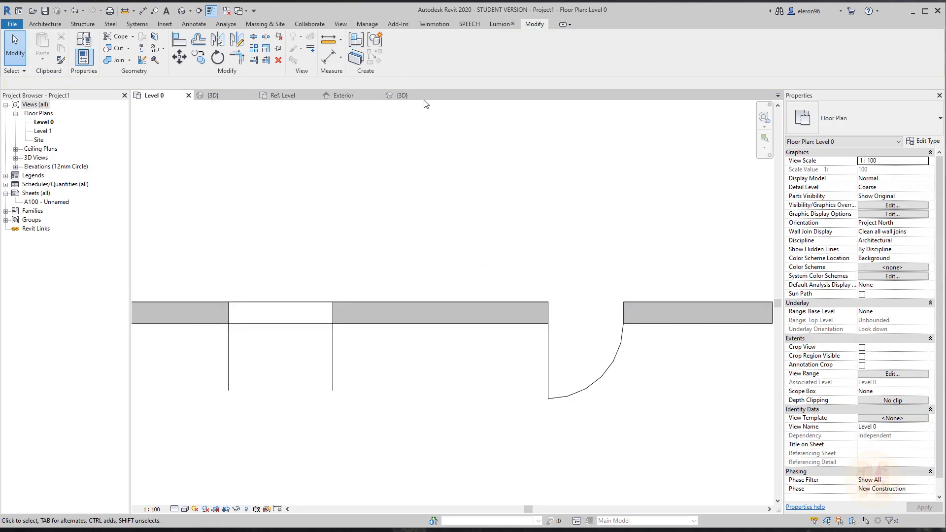
{"action": "left_click", "coordinate": [402, 95]}
{"action": "left_click", "coordinate": [345, 53]}
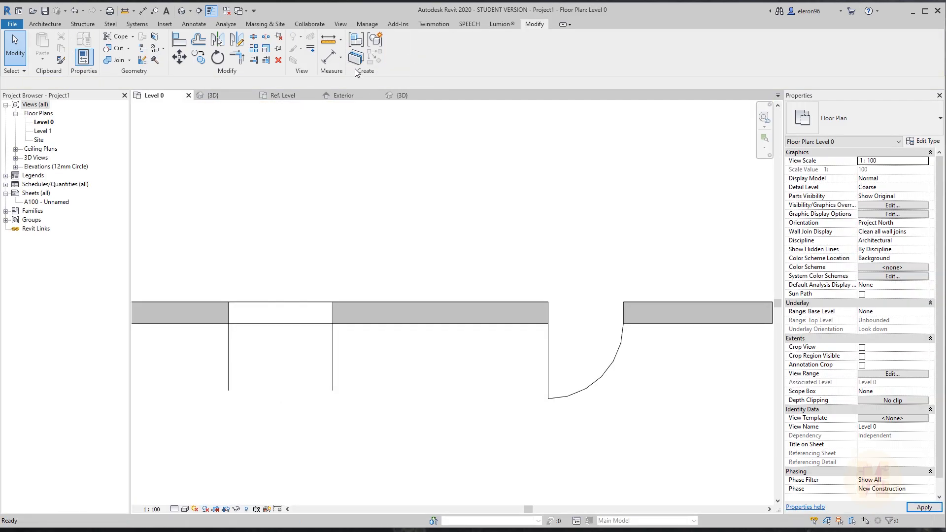
Place a new Family1 door in the wall opening and view it at Medium detail.
{"action": "left_click", "coordinate": [45, 23]}
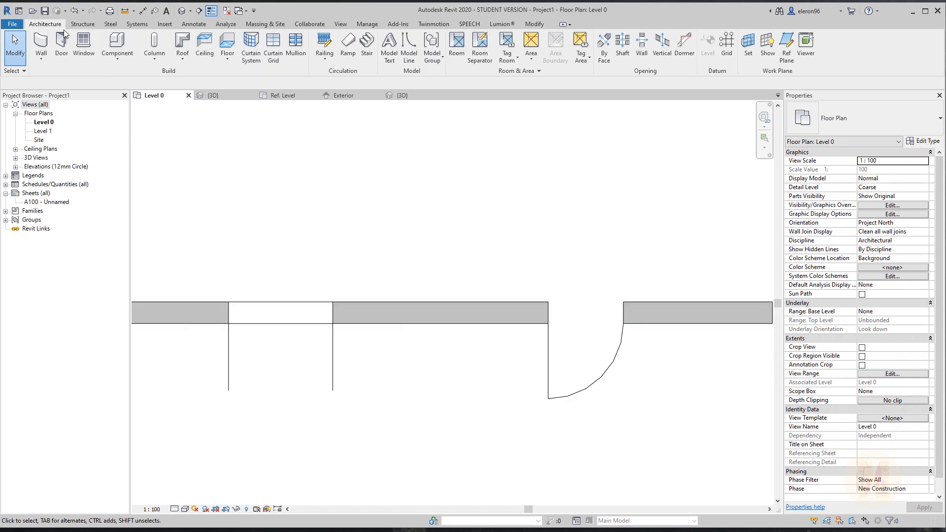
{"action": "left_click", "coordinate": [117, 47]}
{"action": "key", "text": "Escape"}
{"action": "key", "text": "Escape"}
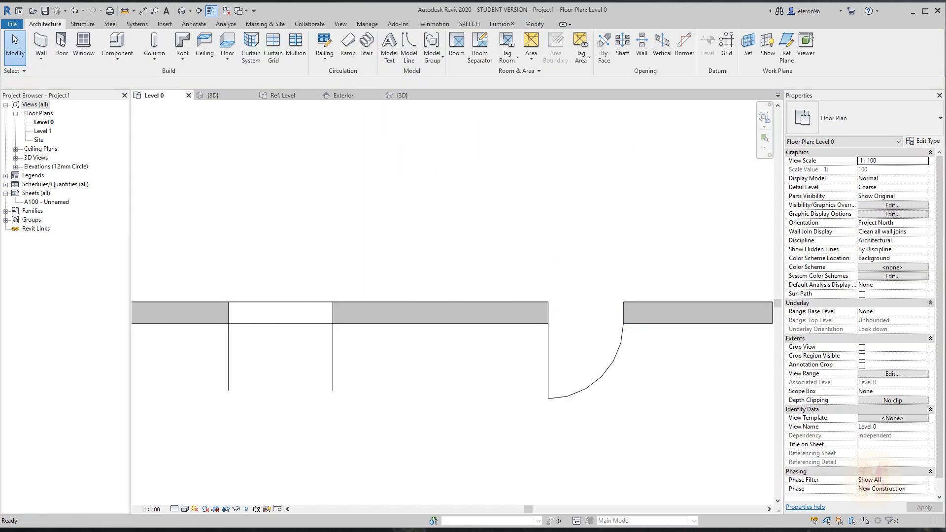
{"action": "left_click", "coordinate": [60, 53]}
{"action": "left_click", "coordinate": [436, 300]}
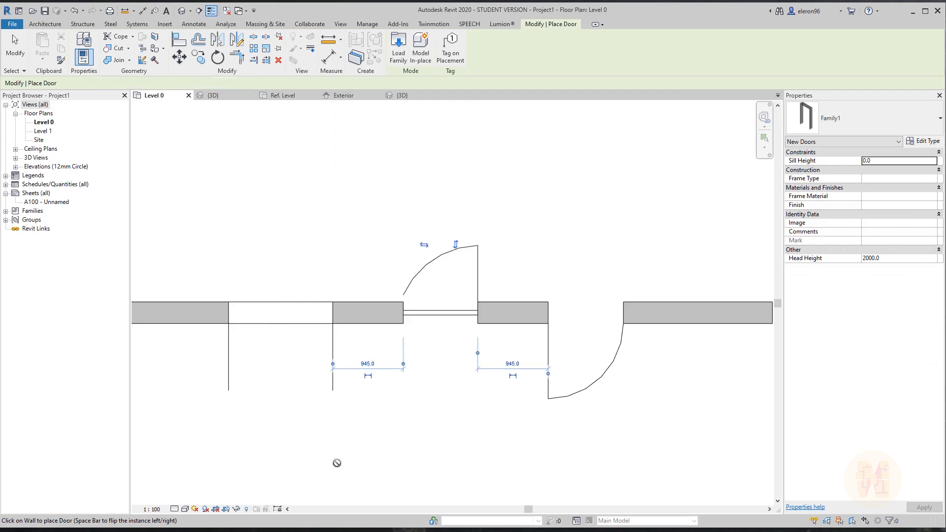
{"action": "left_click", "coordinate": [175, 509]}
{"action": "left_click", "coordinate": [187, 489]}
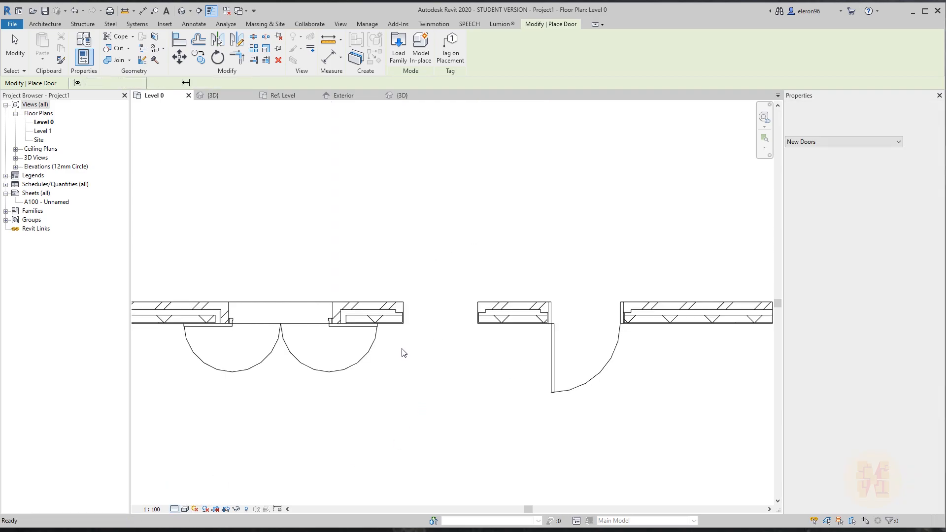
{"action": "key", "text": "Escape"}
{"action": "key", "text": "Escape"}
{"action": "left_click", "coordinate": [434, 322]}
{"action": "key", "text": "Escape"}
Review the door family in its 3D, Ref. Level and Exterior views, ending on Ref. Level.
{"action": "left_click", "coordinate": [229, 95]}
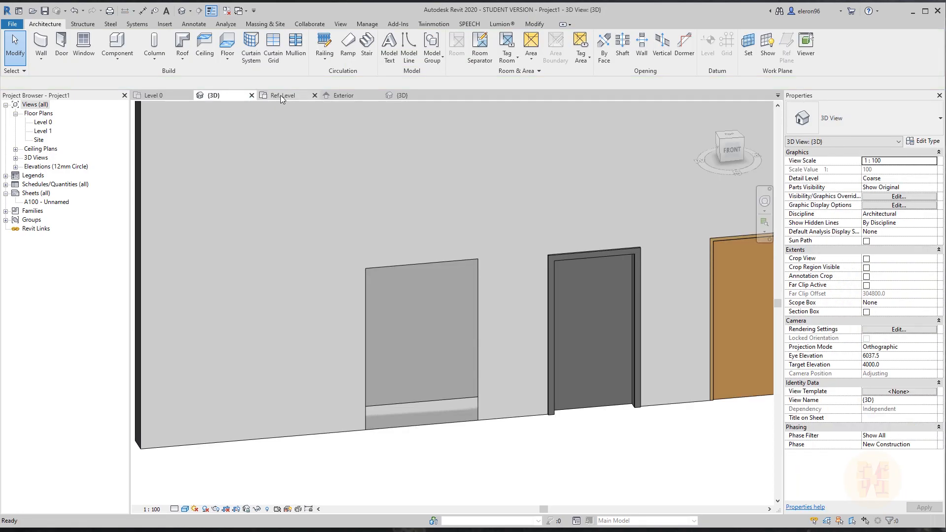
{"action": "left_click", "coordinate": [280, 95]}
{"action": "left_click", "coordinate": [344, 95]}
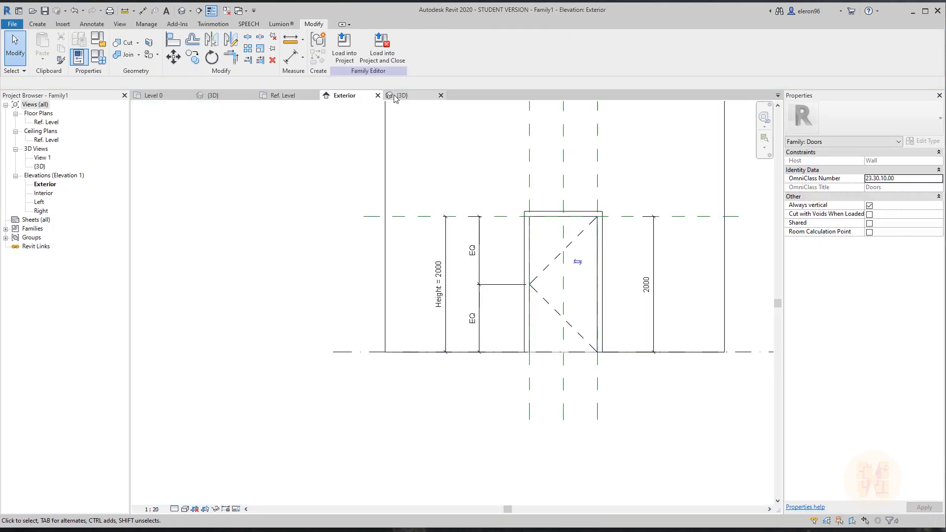
{"action": "left_click", "coordinate": [282, 94]}
{"action": "scroll", "coordinate": [477, 362], "scroll_direction": "down", "scroll_amount": 2}
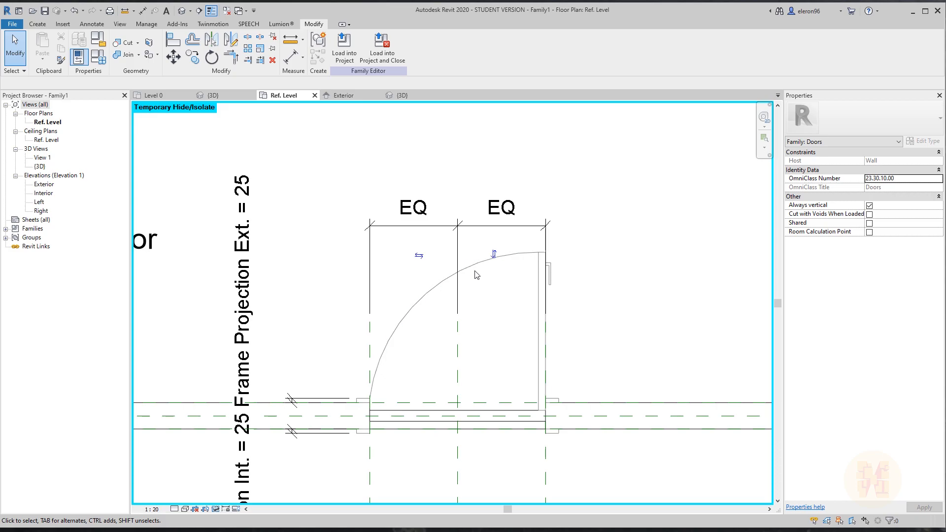
Revise the plan visibility settings of the door swing arc.
{"action": "left_click", "coordinate": [476, 264]}
{"action": "left_click", "coordinate": [447, 49]}
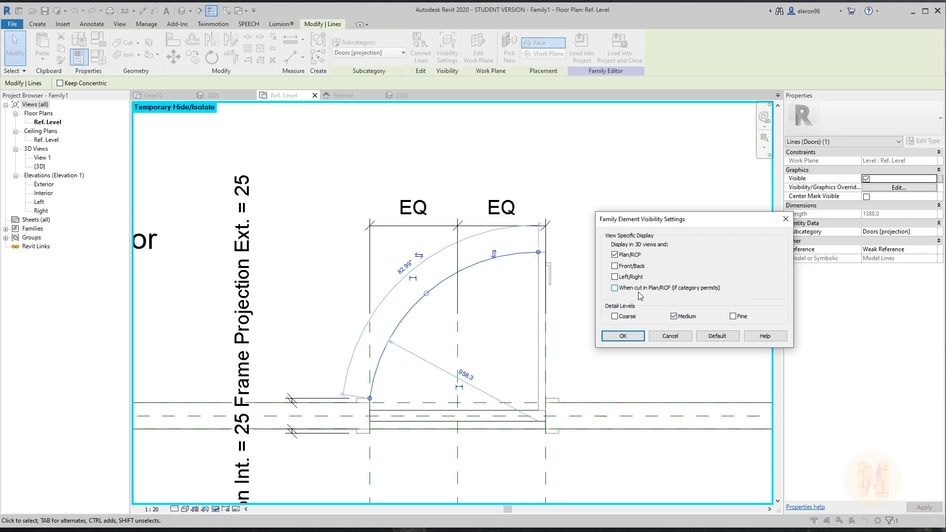
{"action": "left_click", "coordinate": [623, 336]}
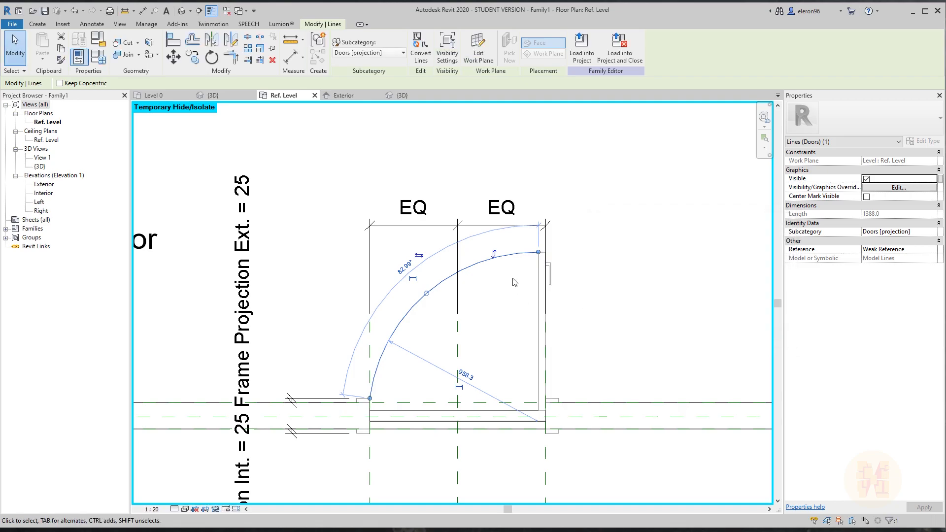
Make the door panel lines also show when cut in Plan/RCP, then load the family into the project.
{"action": "left_click_drag", "start_coordinate": [516, 242], "coordinate": [565, 426]}
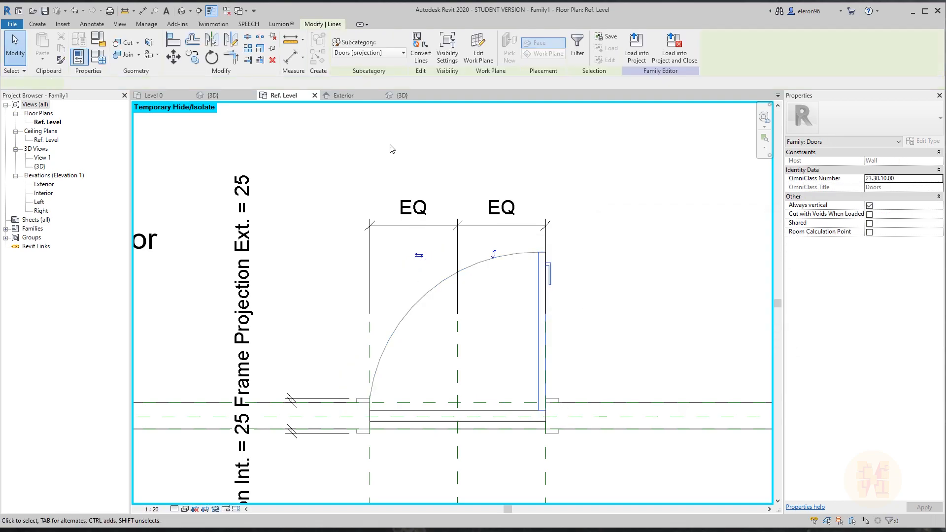
{"action": "left_click", "coordinate": [448, 50]}
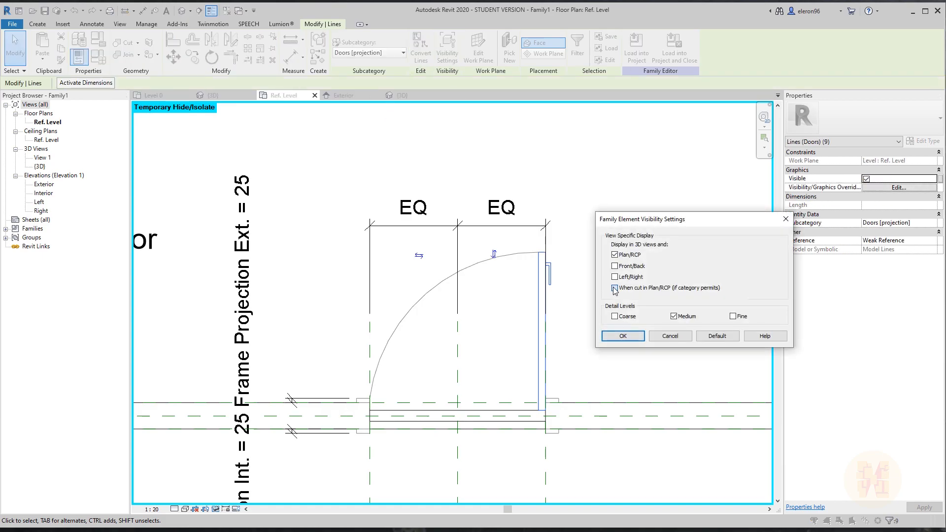
{"action": "left_click", "coordinate": [622, 335]}
{"action": "key", "text": "Escape"}
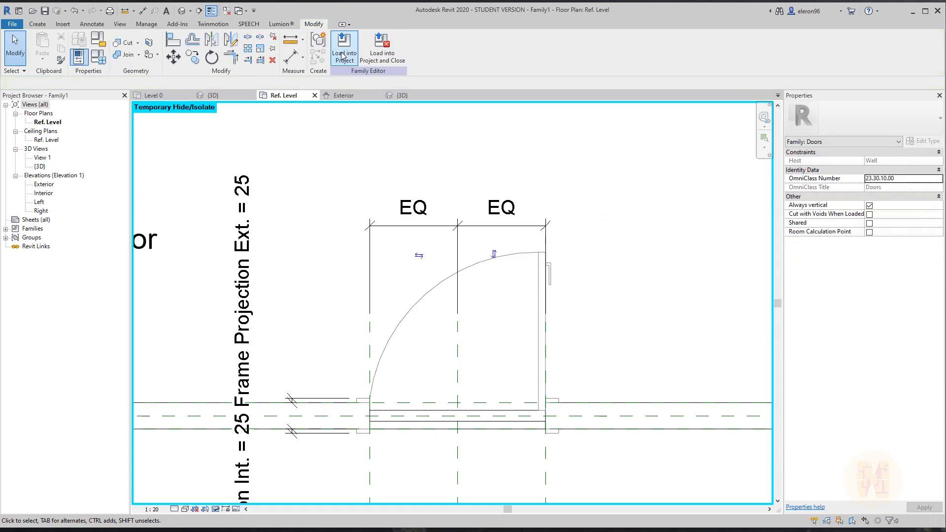
{"action": "left_click", "coordinate": [344, 48]}
Overwrite the project's door family, including its parameter values, with the revised version.
{"action": "left_click", "coordinate": [808, 350]}
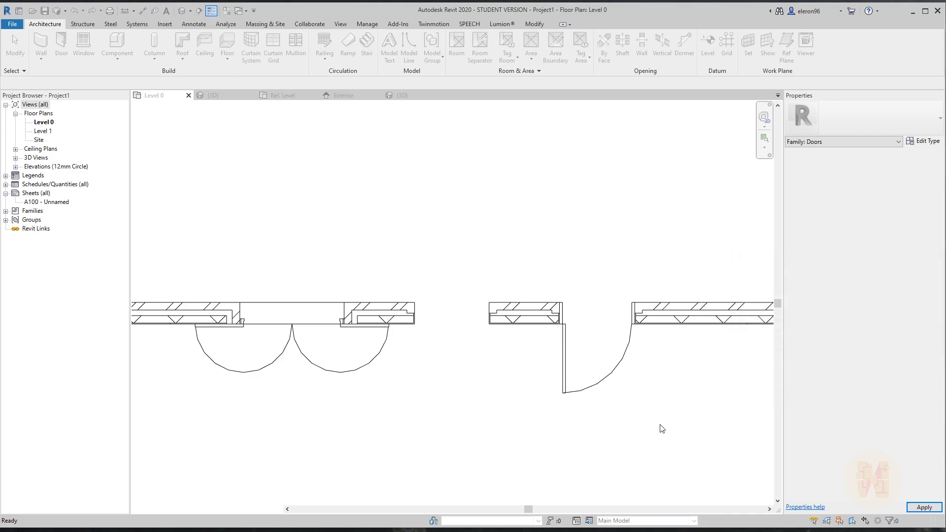
{"action": "scroll", "coordinate": [425, 286], "scroll_direction": "up", "scroll_amount": 3}
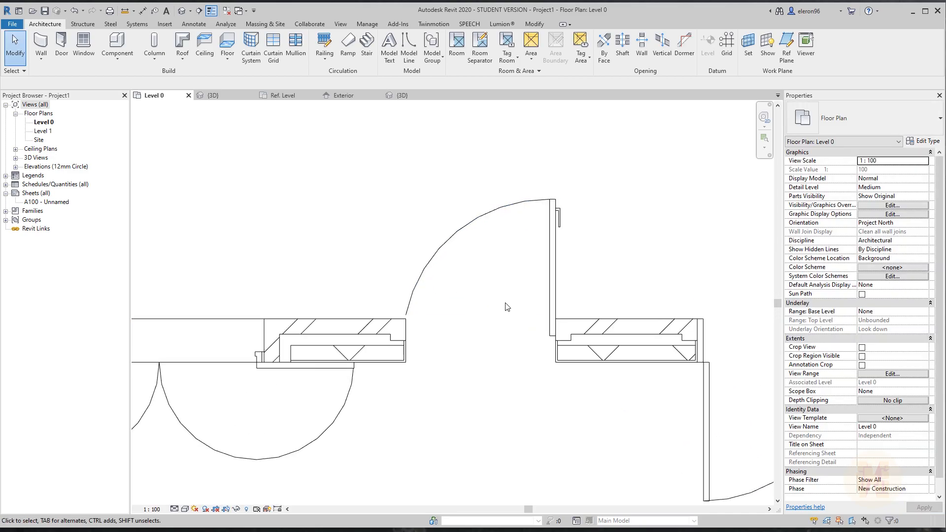
{"action": "left_click", "coordinate": [184, 509]}
Switch the Level 0 plan through Coarse, Medium and Fine detail levels to test the door.
{"action": "left_click", "coordinate": [175, 509]}
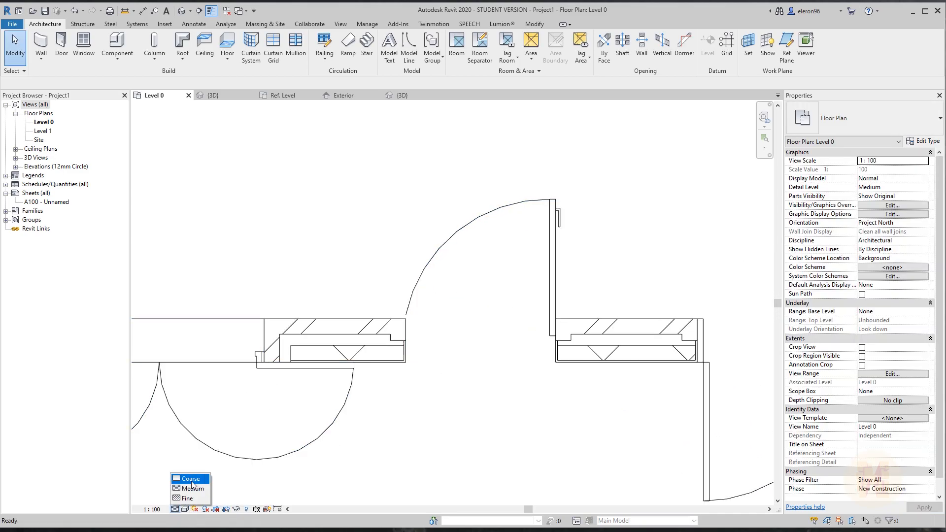
{"action": "left_click", "coordinate": [195, 480]}
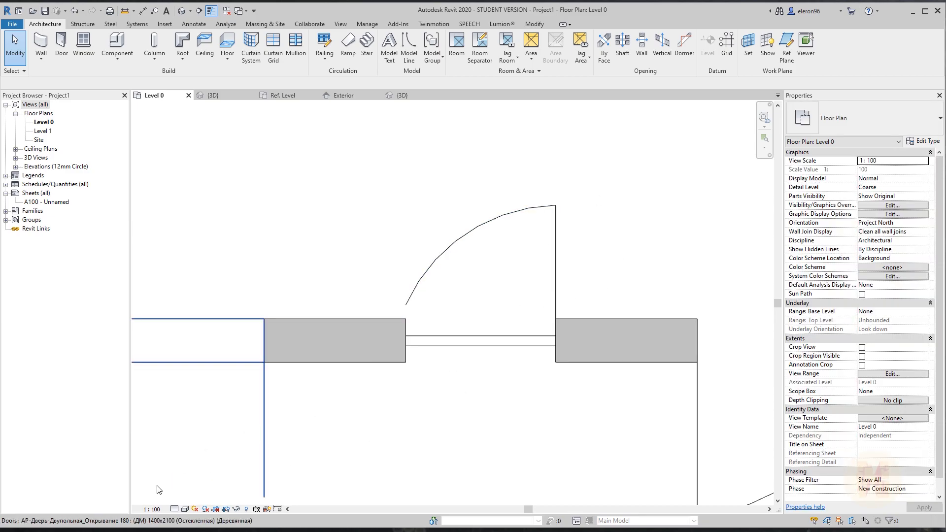
{"action": "left_click", "coordinate": [174, 509]}
{"action": "left_click", "coordinate": [190, 488]}
{"action": "left_click", "coordinate": [177, 509]}
{"action": "left_click", "coordinate": [187, 498]}
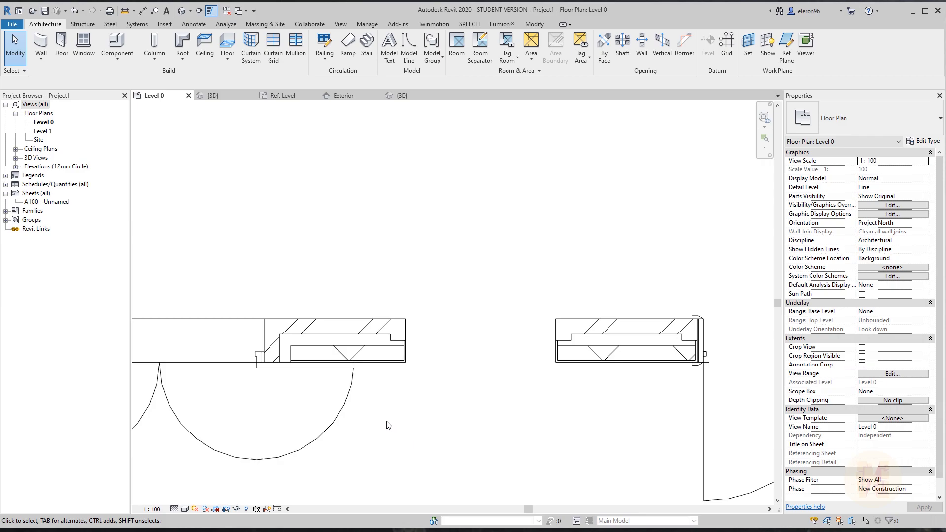